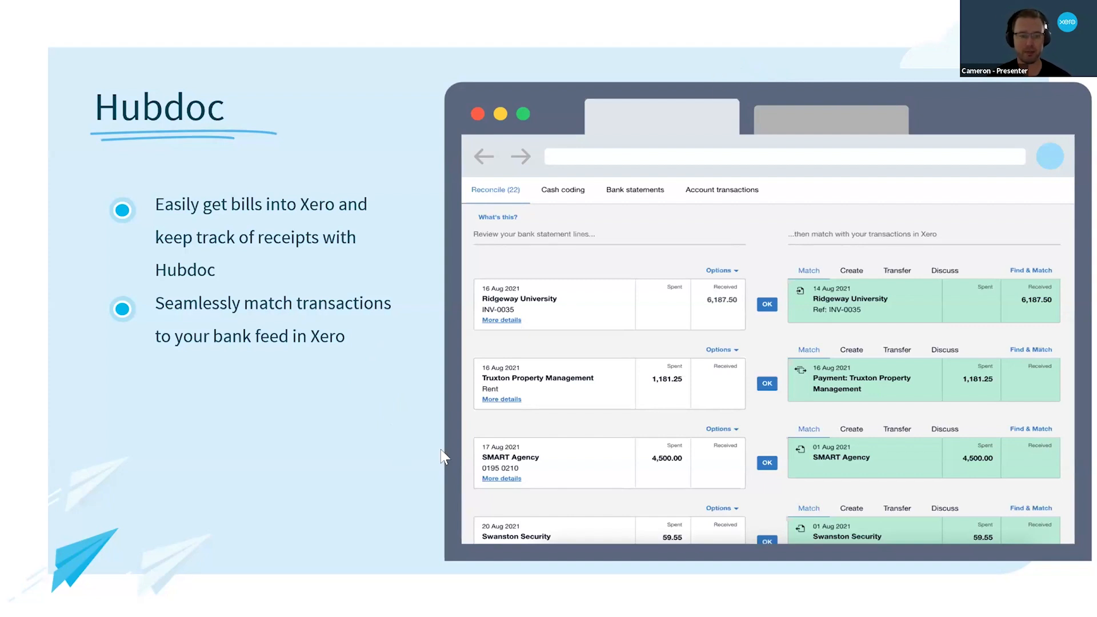
key(Right)
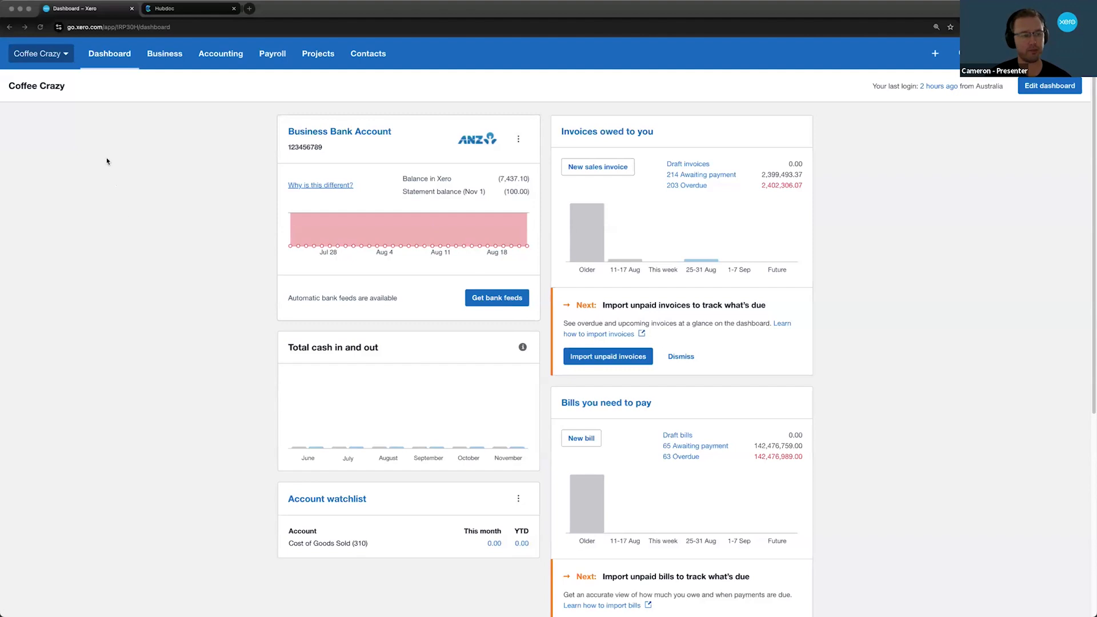
Step: Open the Coffee Crazy organisation menu in Xero, then switch to the open Hubdoc page
click(60, 56)
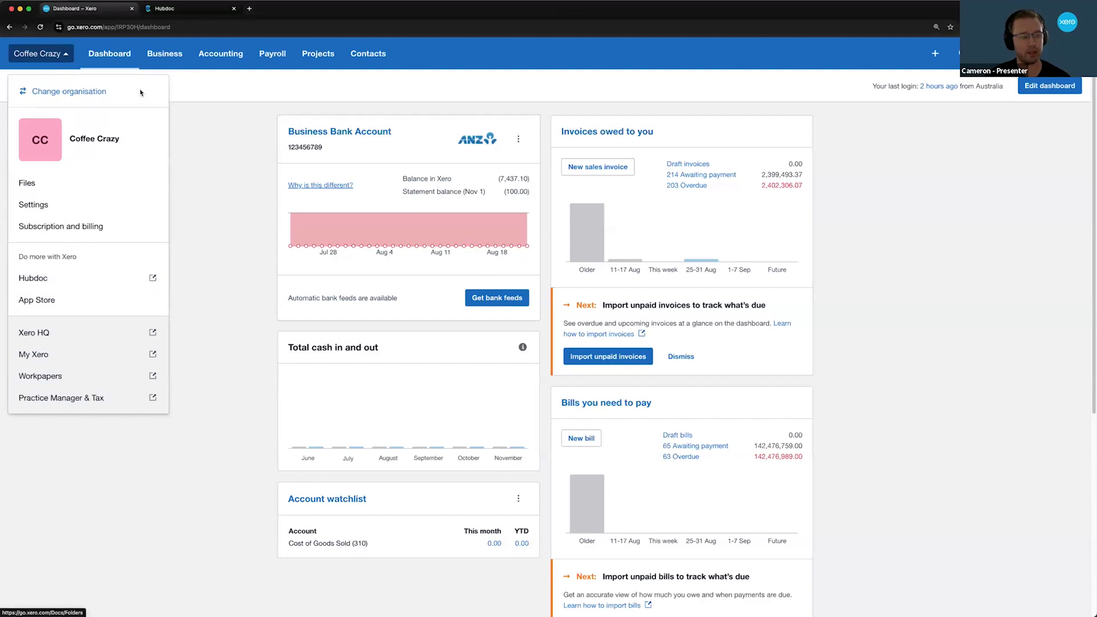
click(161, 14)
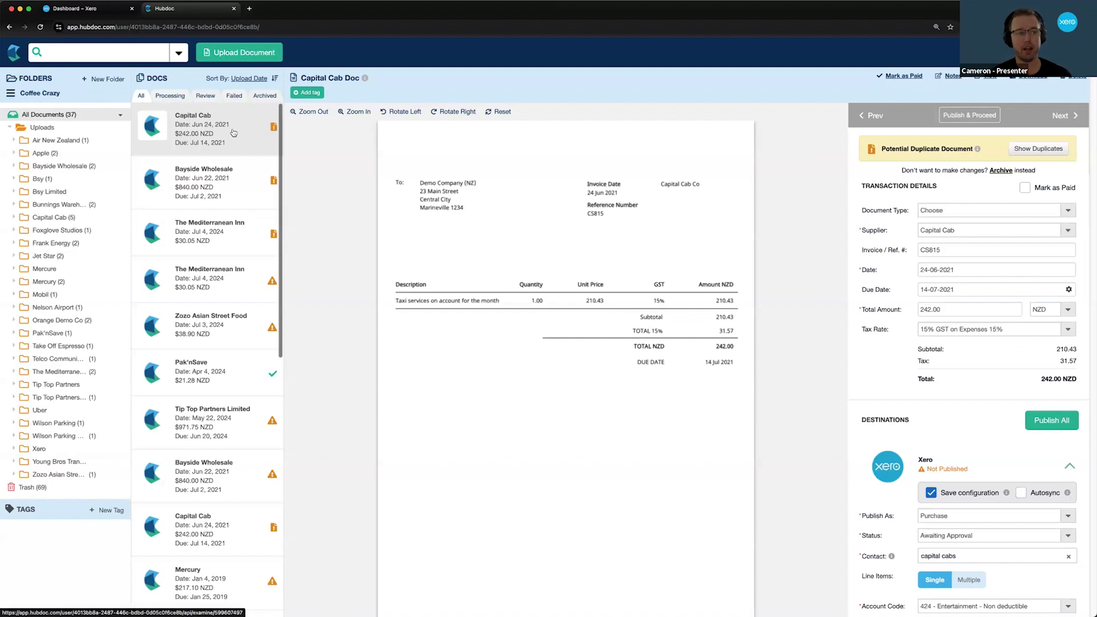
Step: Look through the Hubdoc document lists for the Processing, Review and Failed stages
click(185, 104)
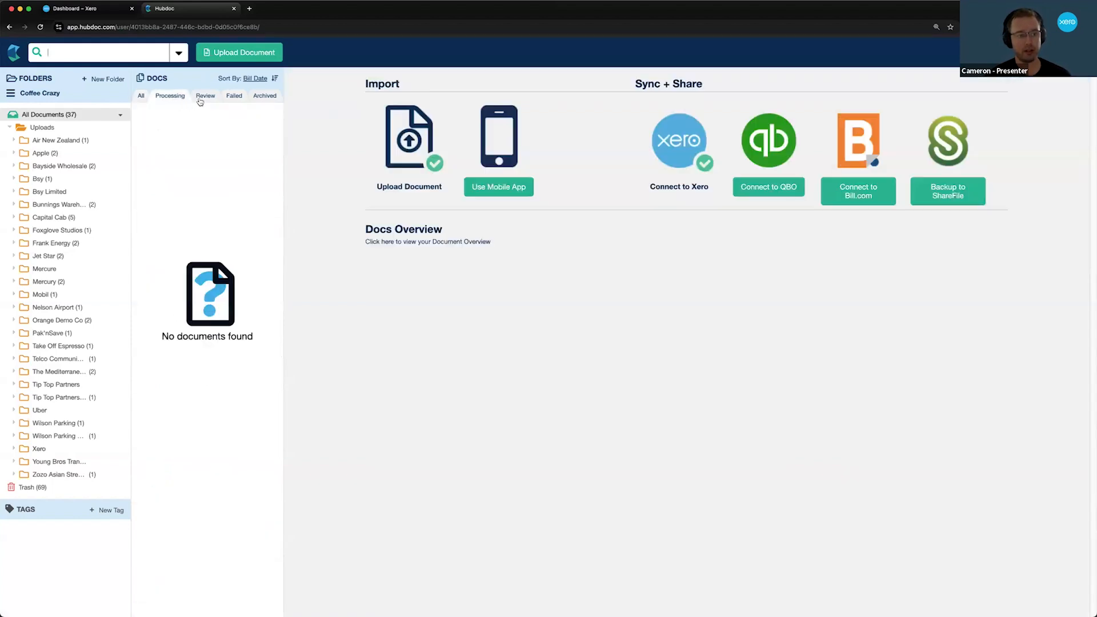
click(203, 99)
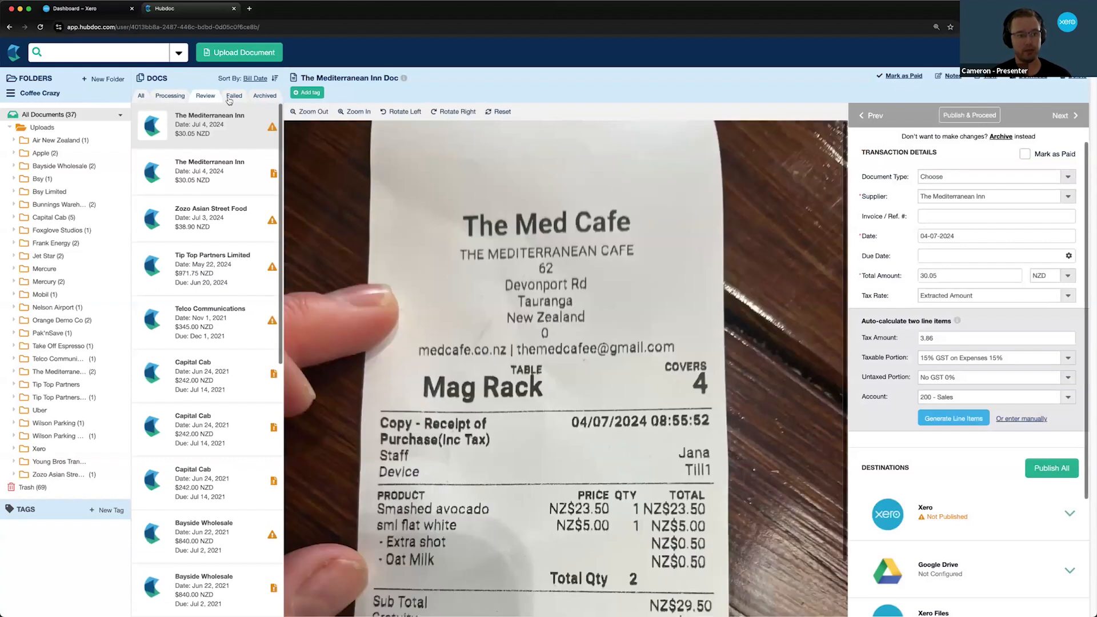
click(229, 97)
click(192, 96)
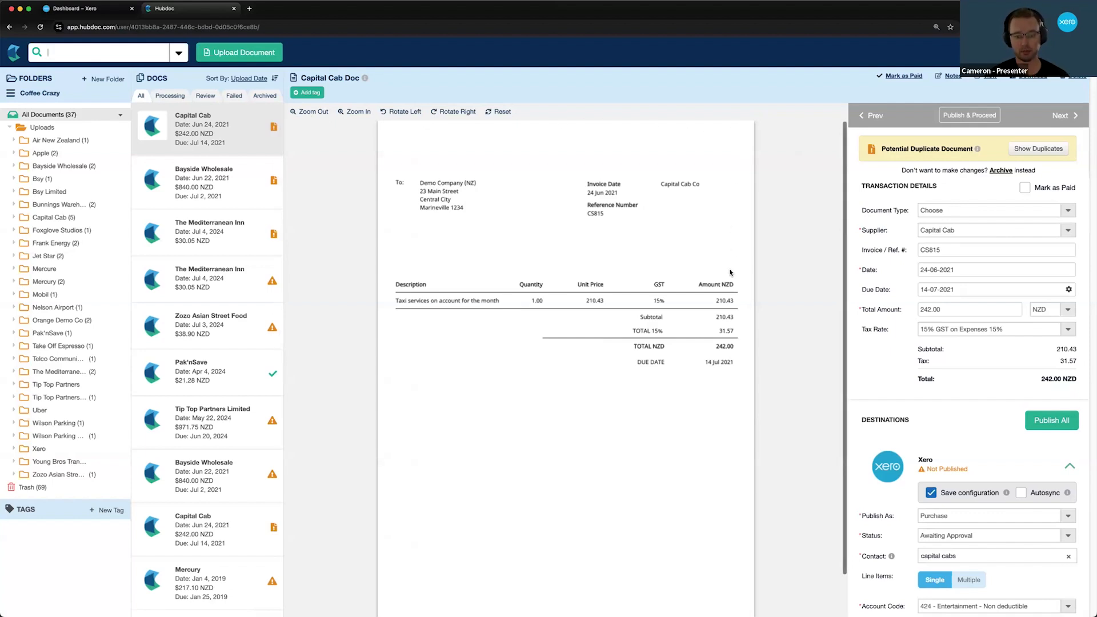
Step: Examine the Capital Cab invoice's transaction details, available document types and Xero publishing settings
scroll(730, 271, down, 1)
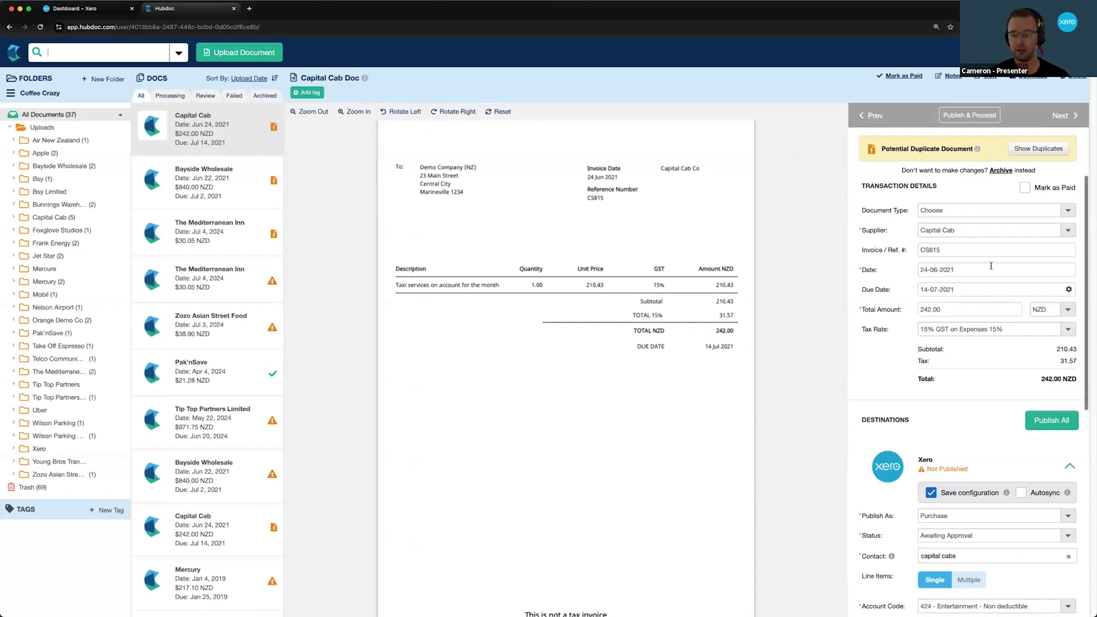
scroll(1013, 350, down, 1)
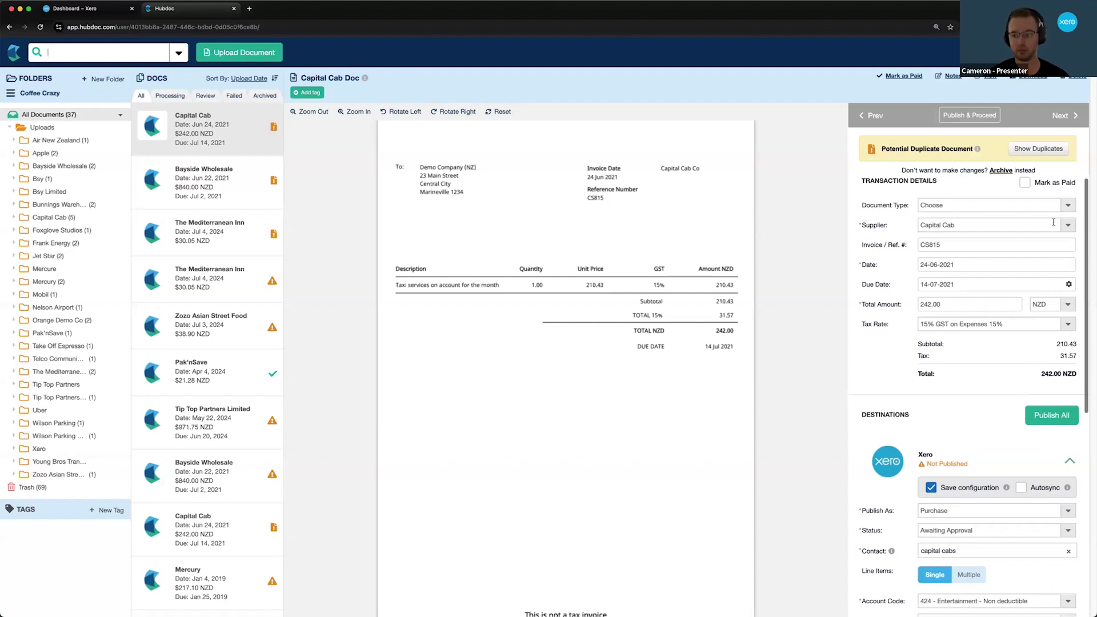
click(1068, 208)
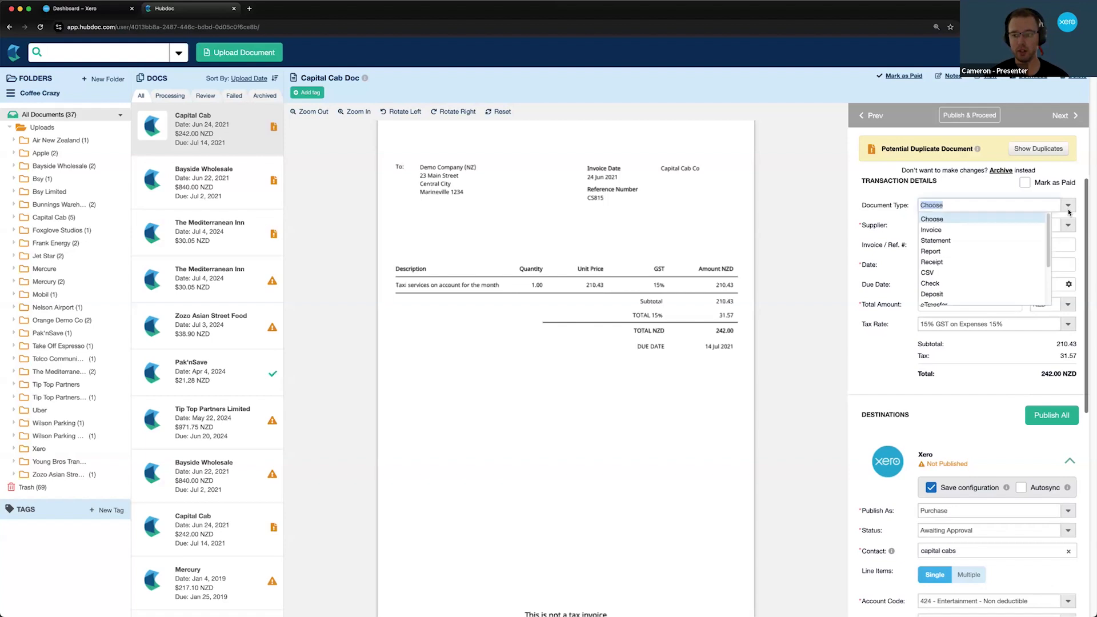
click(918, 197)
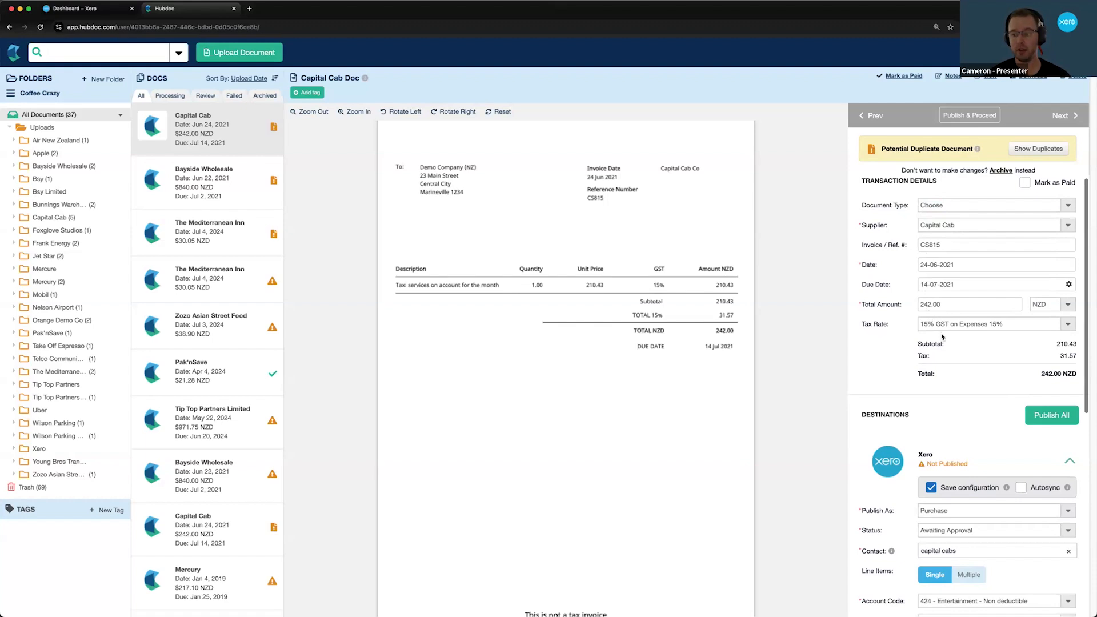
scroll(954, 367, down, 2)
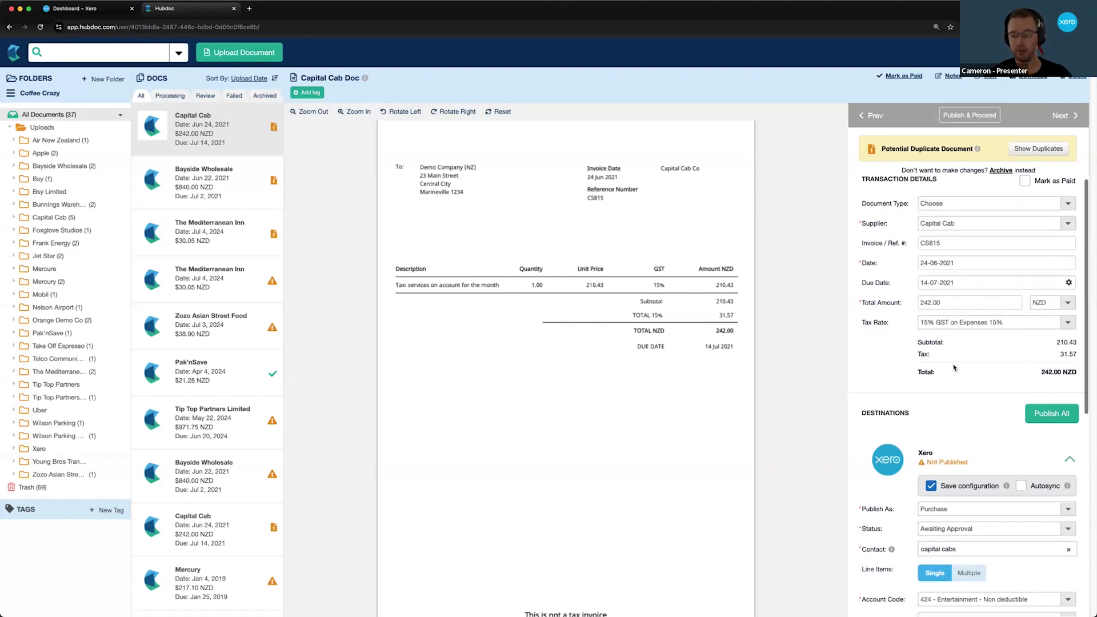
scroll(953, 367, down, 3)
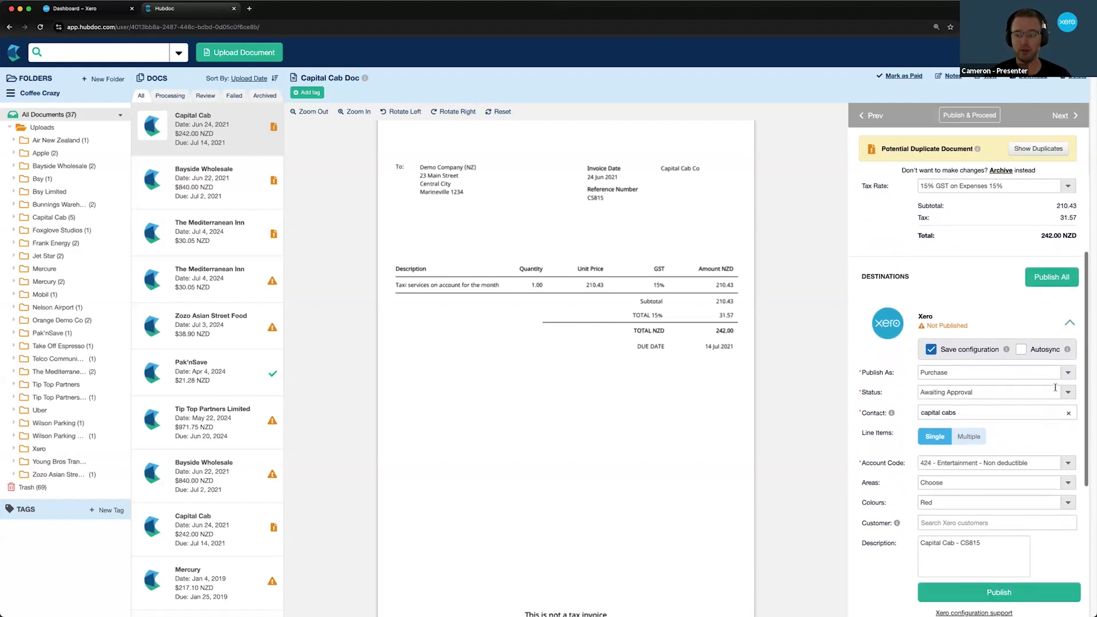
drag(1086, 384, 1086, 388)
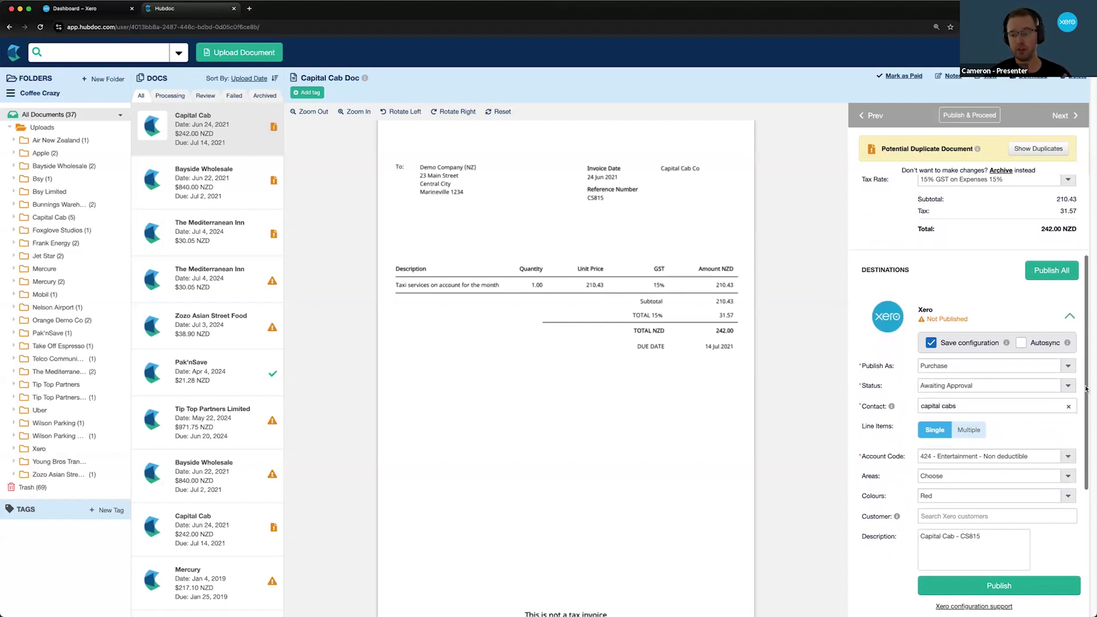
scroll(1077, 396, down, 1)
scroll(1077, 396, down, 2)
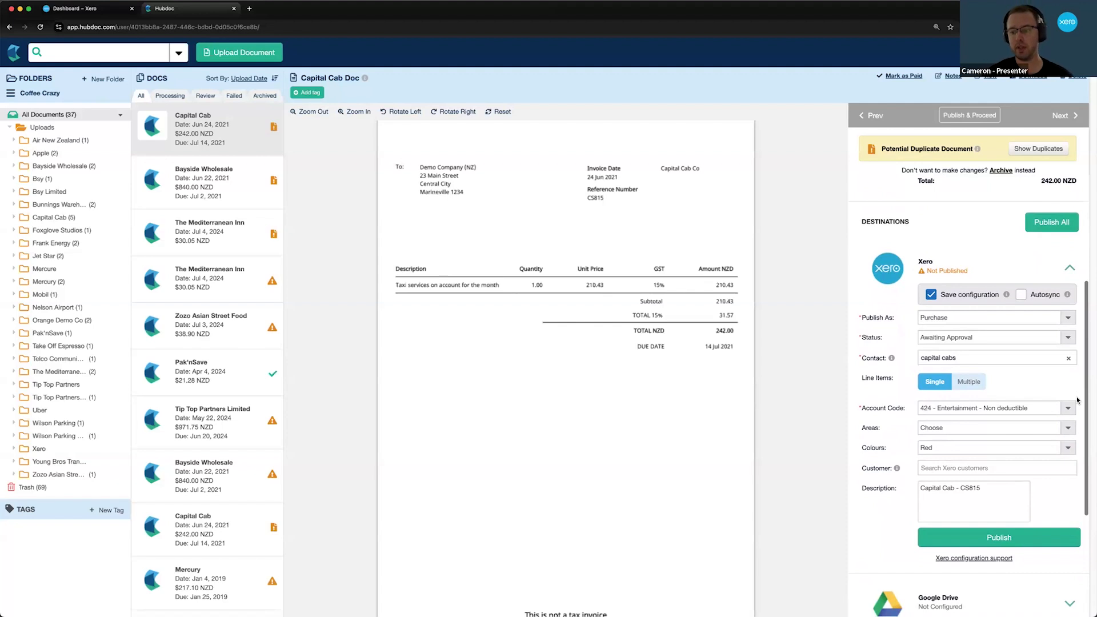
scroll(1075, 389, down, 1)
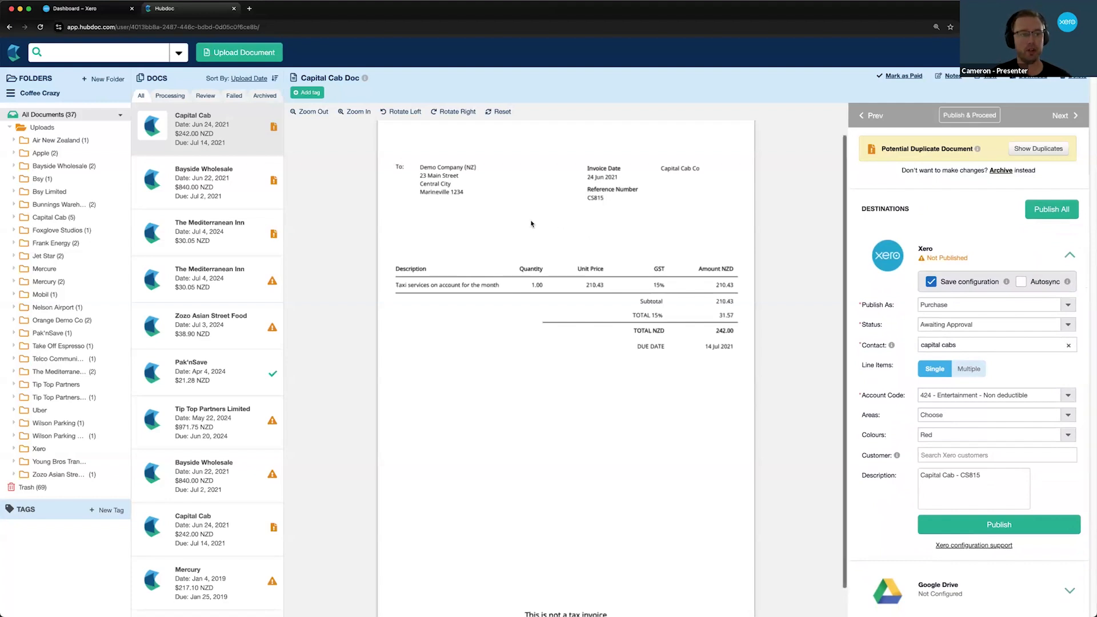
Step: Upload ABC Furniture_2021-06-20_1150.pdf from the Downloads folder as a single document and close the upload dialog
click(275, 59)
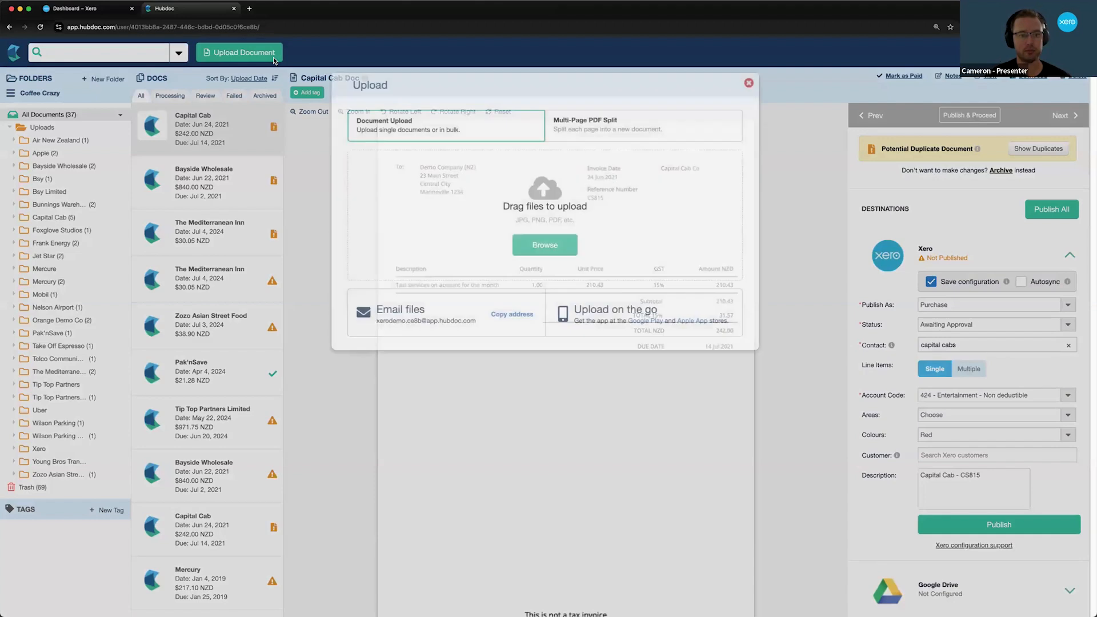
click(530, 241)
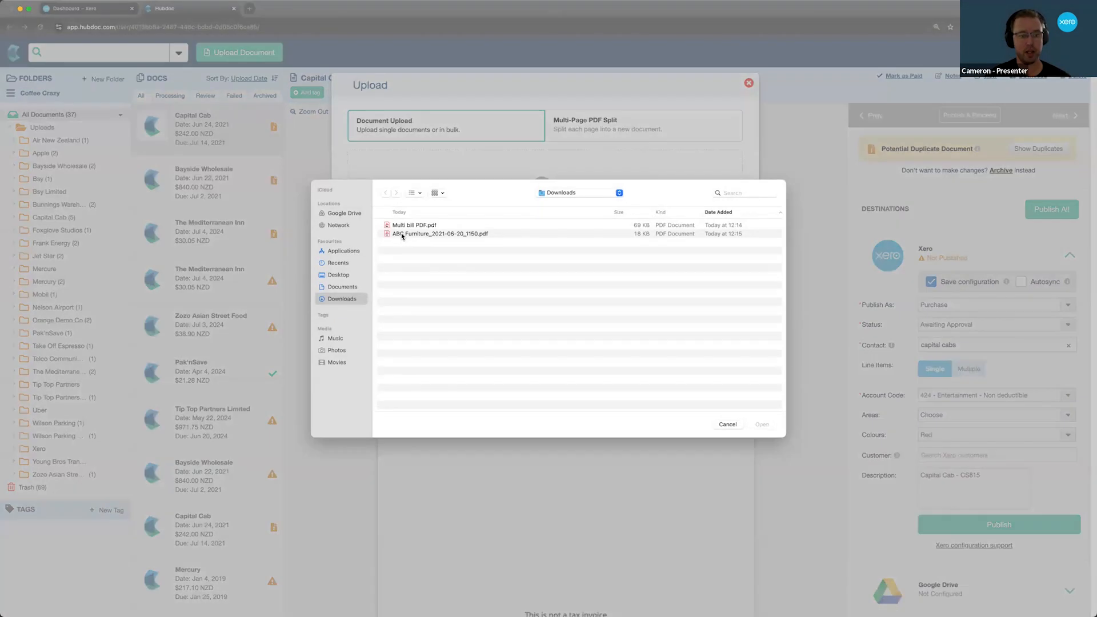
click(403, 234)
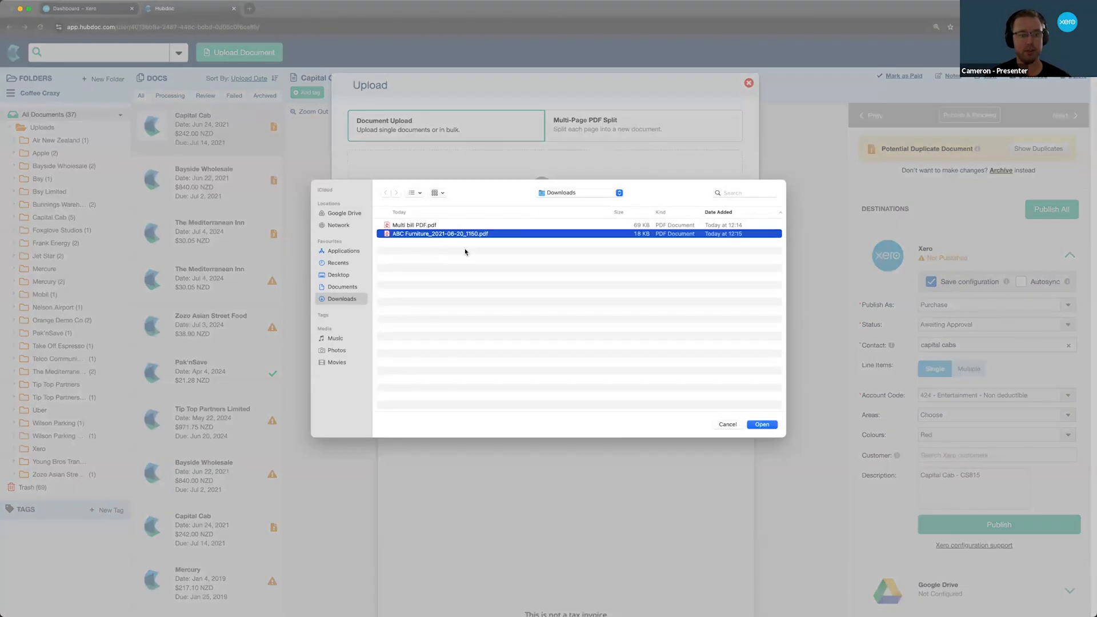
click(763, 424)
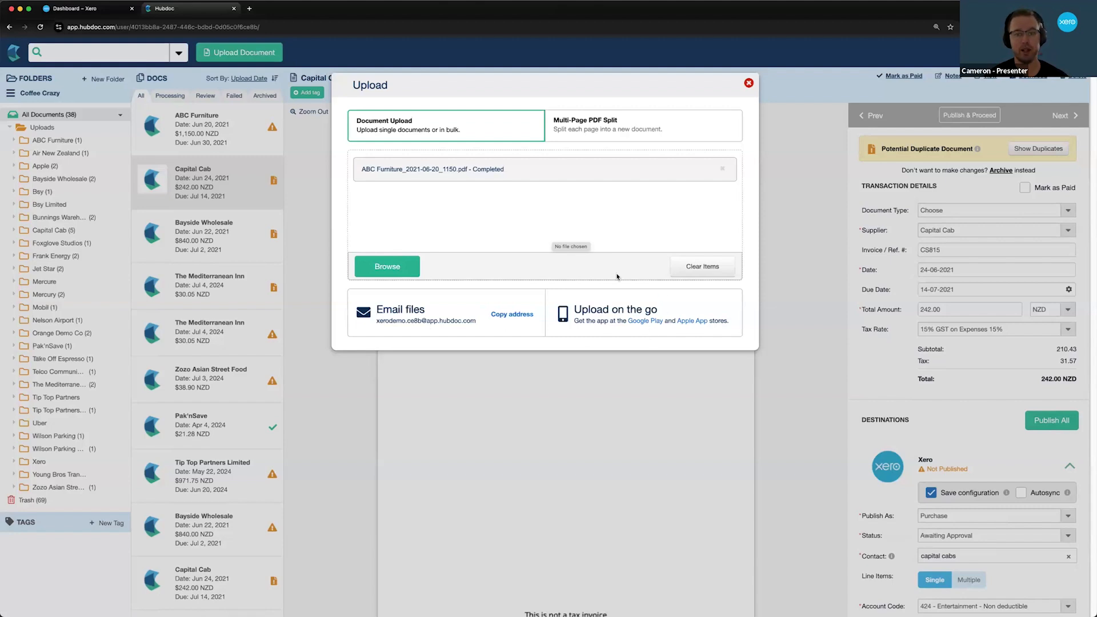
click(748, 83)
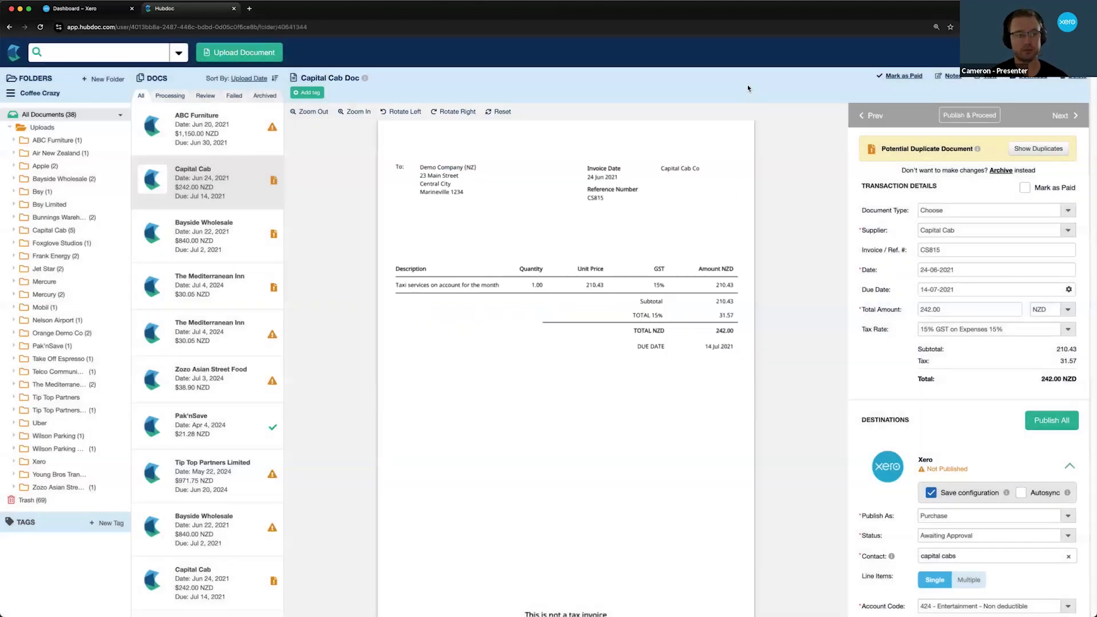
Step: Open the uploaded ABC Furniture document and review its extracted transaction details
click(234, 143)
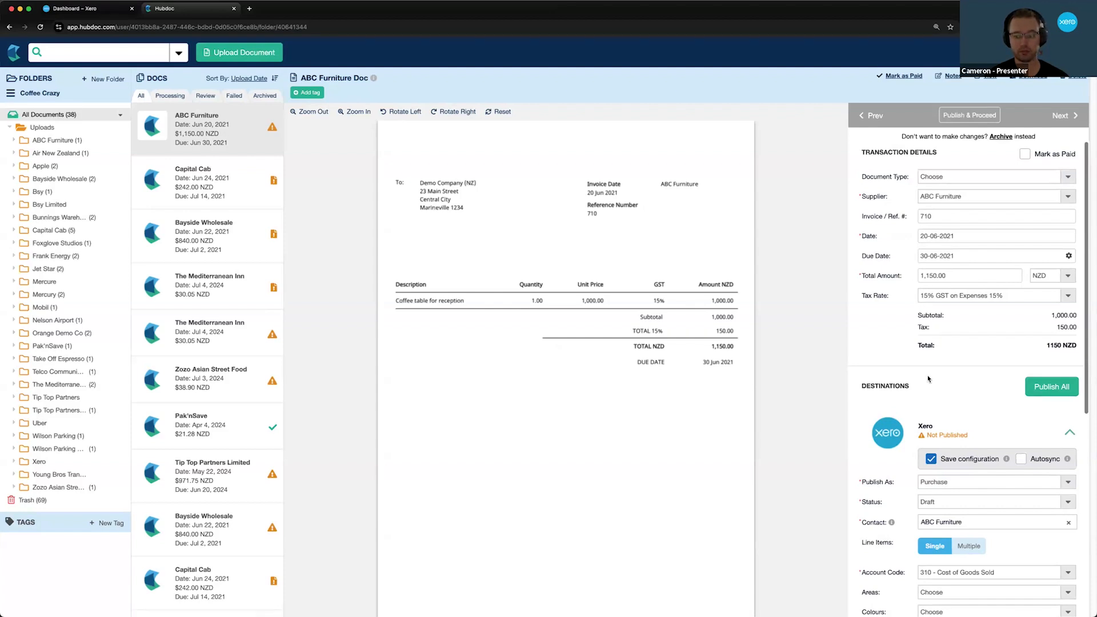
scroll(928, 377, down, 2)
scroll(928, 378, down, 2)
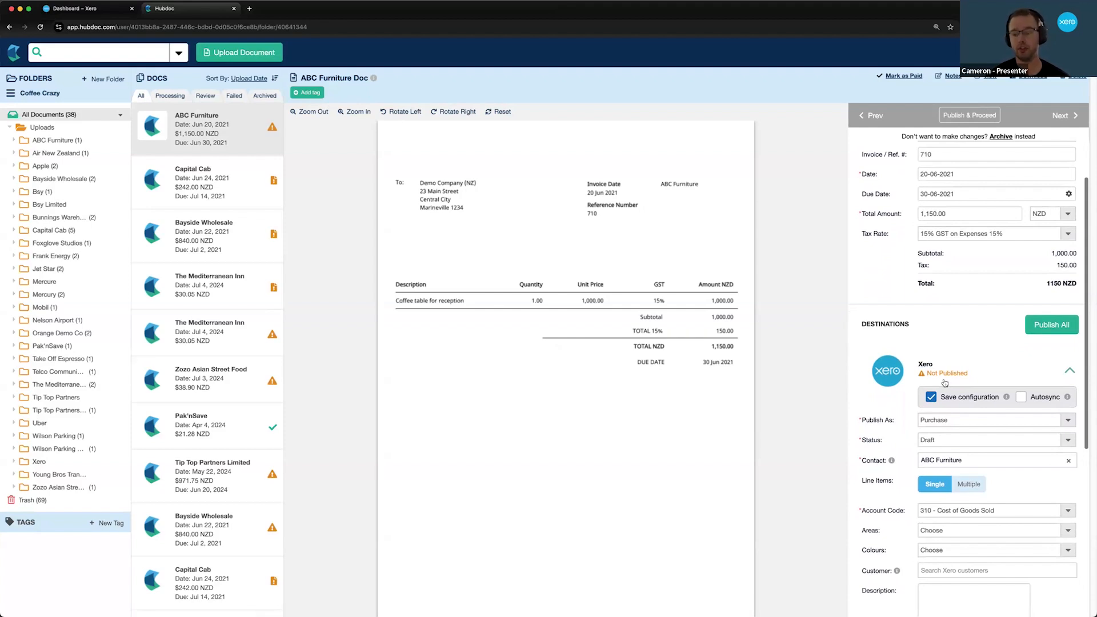
scroll(971, 371, down, 3)
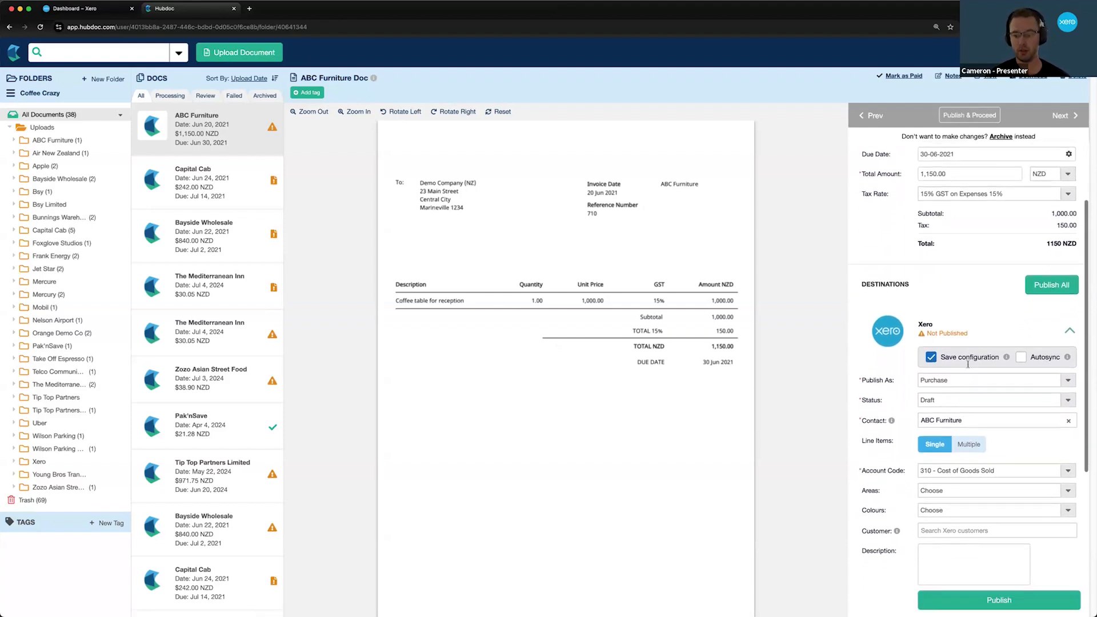
Step: Check the Publish As options for the Xero destination and choose Draft as the status
click(1069, 325)
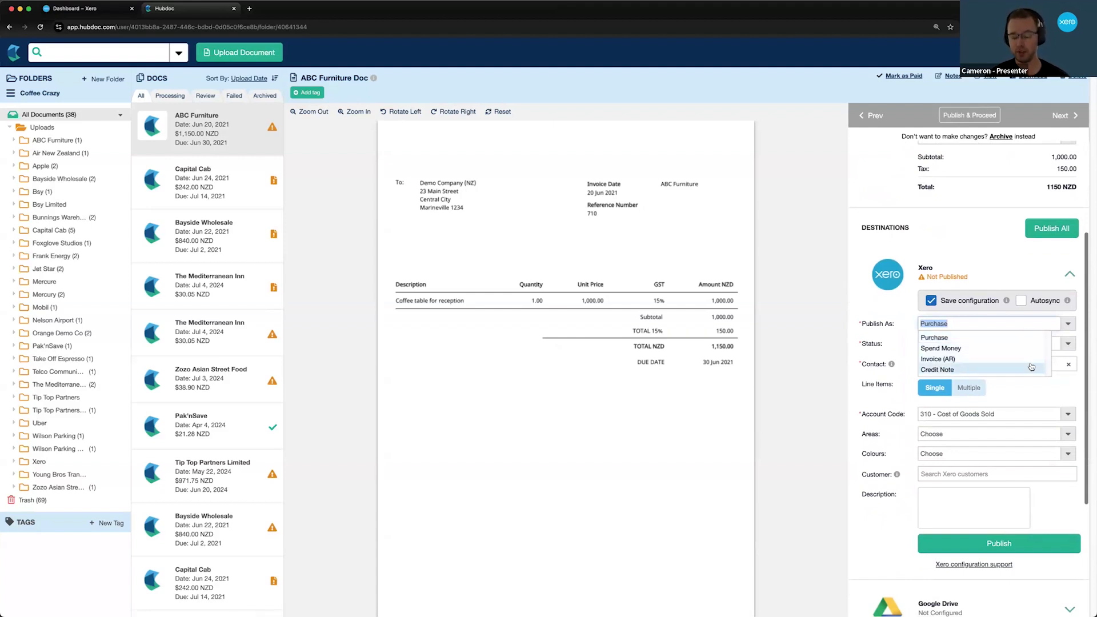
click(1063, 386)
click(1067, 345)
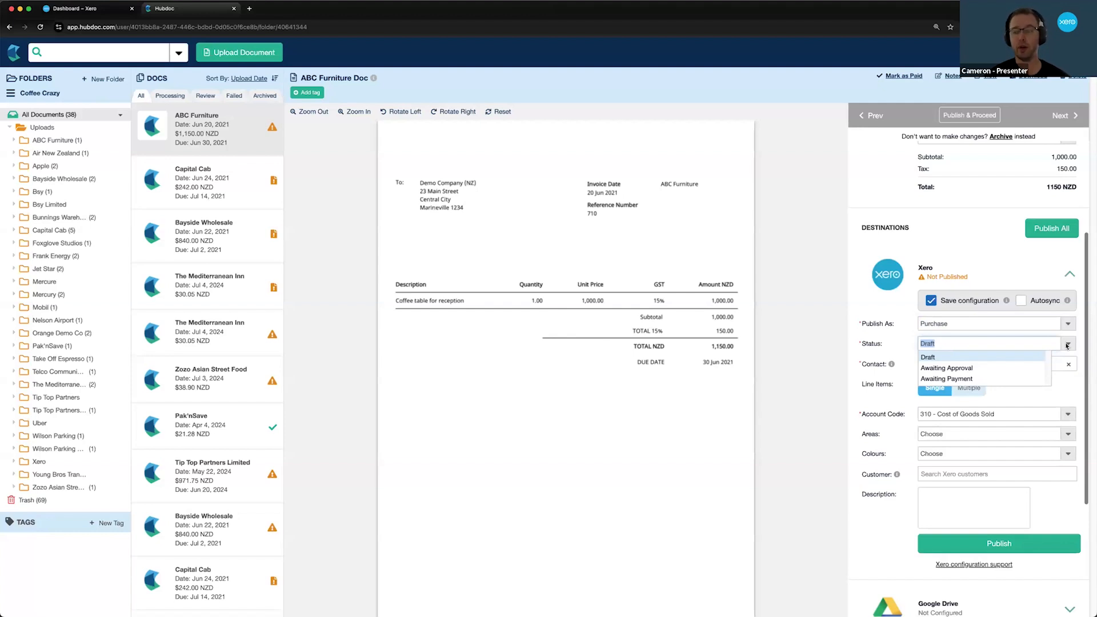
click(1022, 358)
Step: Choose 310 - Cost of Goods Sold as the account code for the ABC Furniture bill
scroll(997, 366, down, 1)
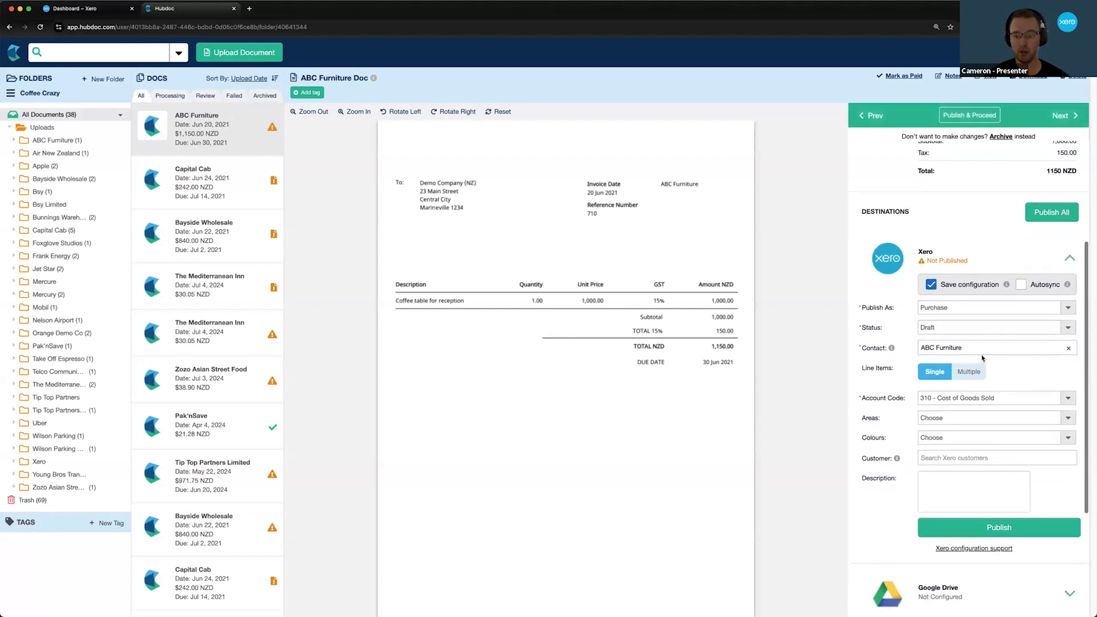
scroll(982, 359, down, 1)
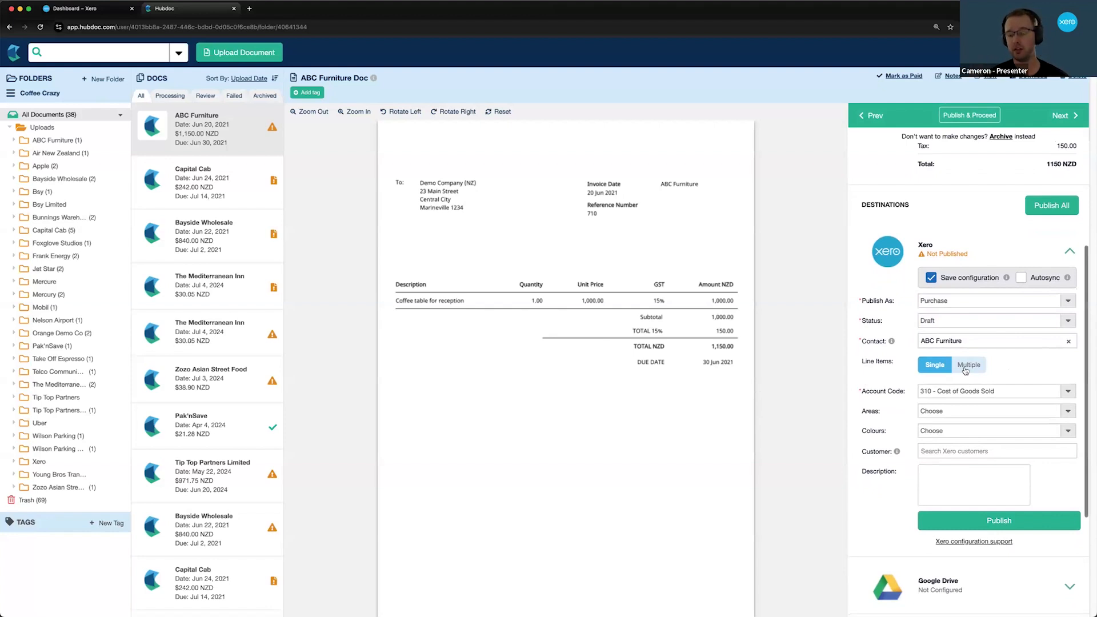
scroll(1018, 383, down, 1)
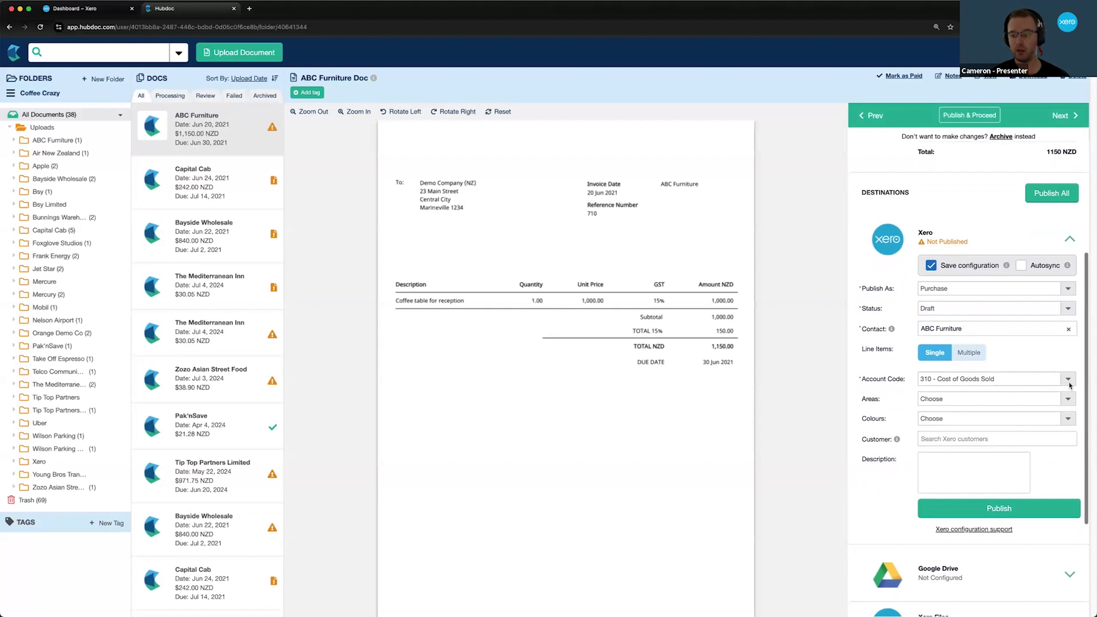
click(1068, 381)
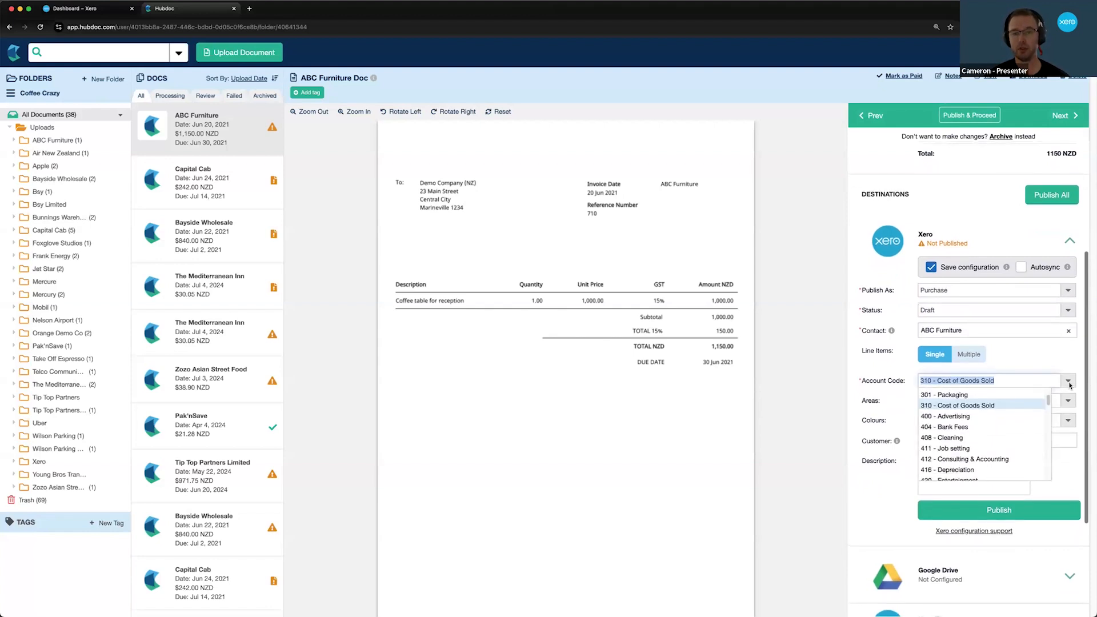
click(1026, 406)
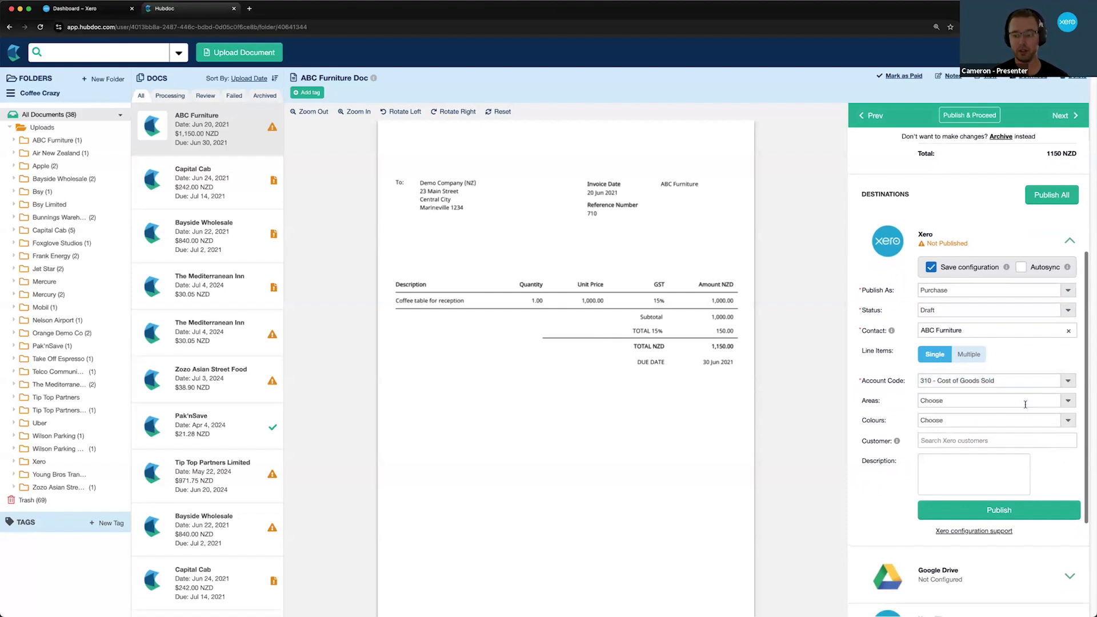
Step: Examine the remaining Xero publishing fields, the Google Drive and Xero Files destinations, and the additional integrations offered
scroll(1025, 404, down, 2)
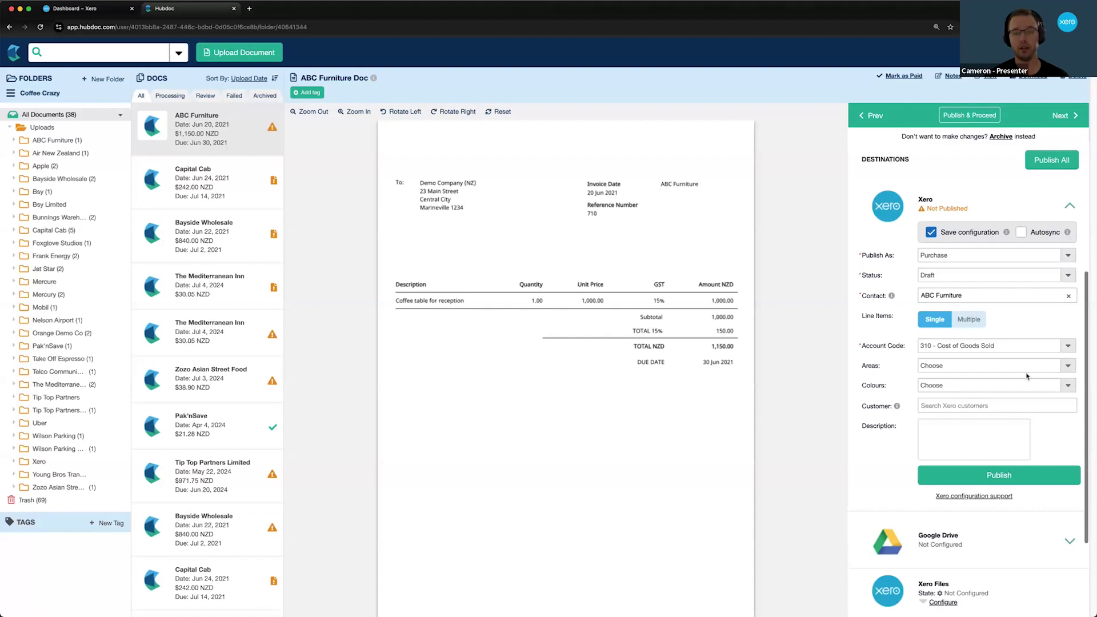
scroll(1037, 406, down, 2)
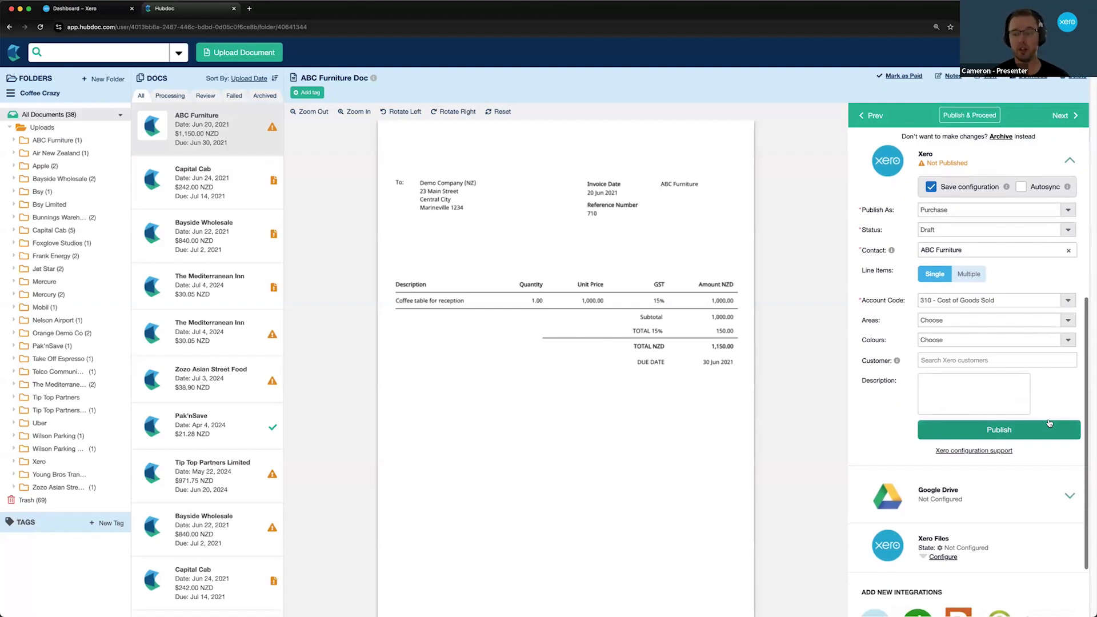
scroll(1051, 451, down, 2)
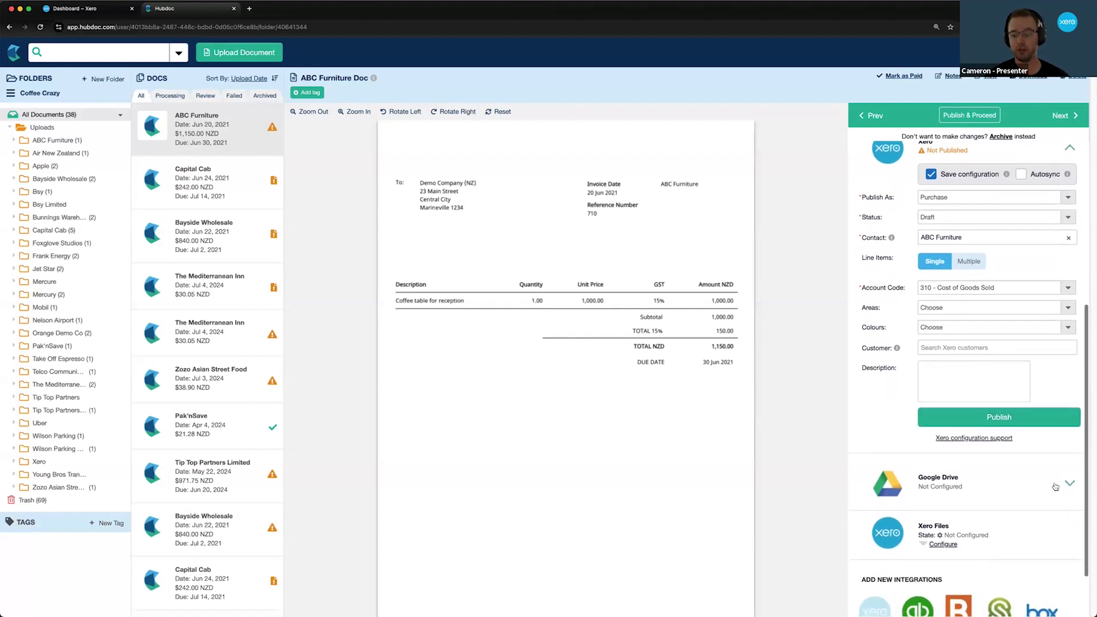
scroll(1056, 487, down, 2)
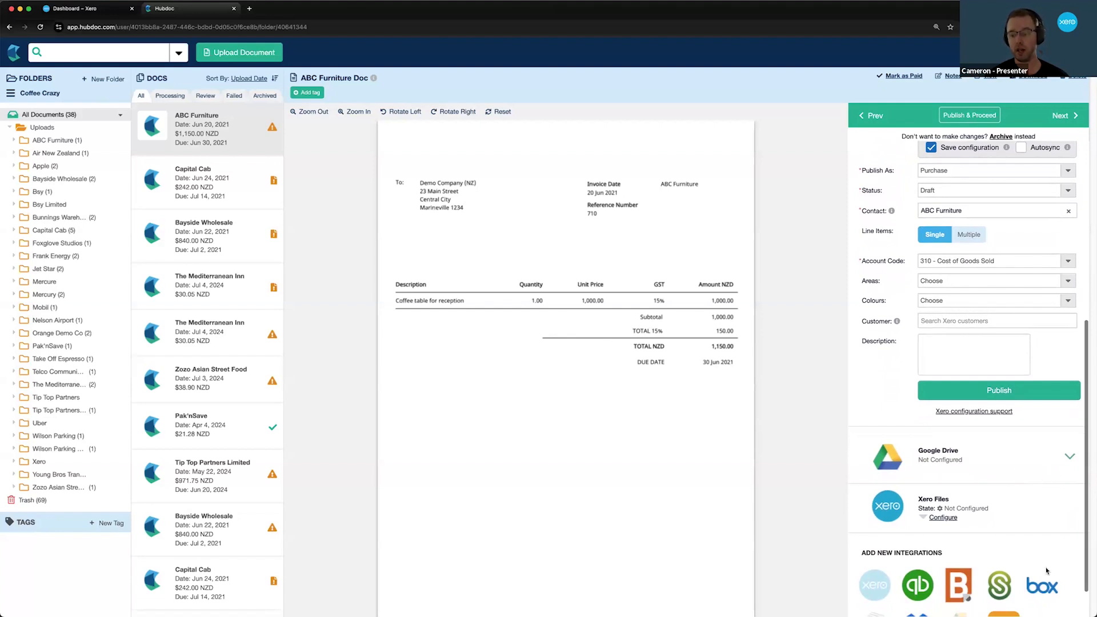
scroll(1054, 572, down, 2)
scroll(1014, 576, down, 1)
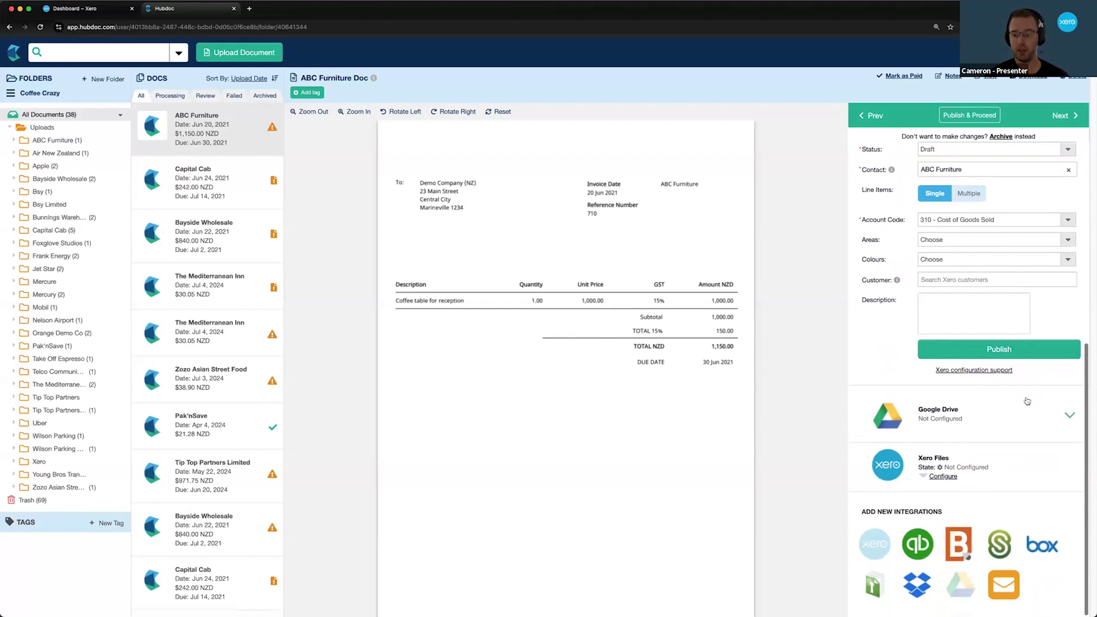
Step: Publish the ABC Furniture bill to the Xero destination and open the published purchase in Xero
click(1025, 352)
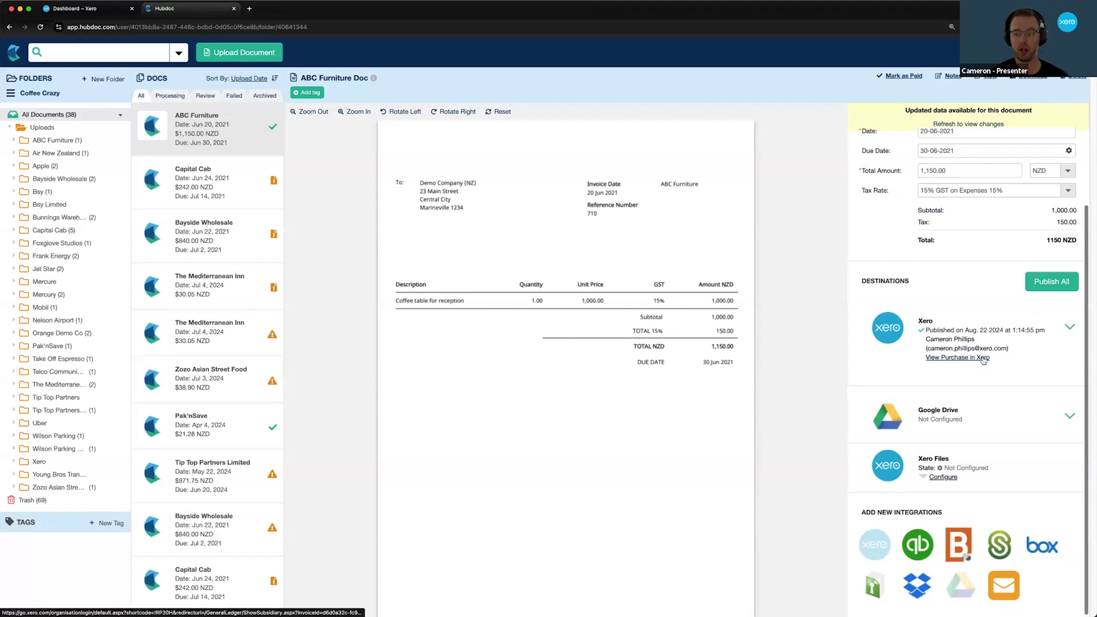
click(983, 358)
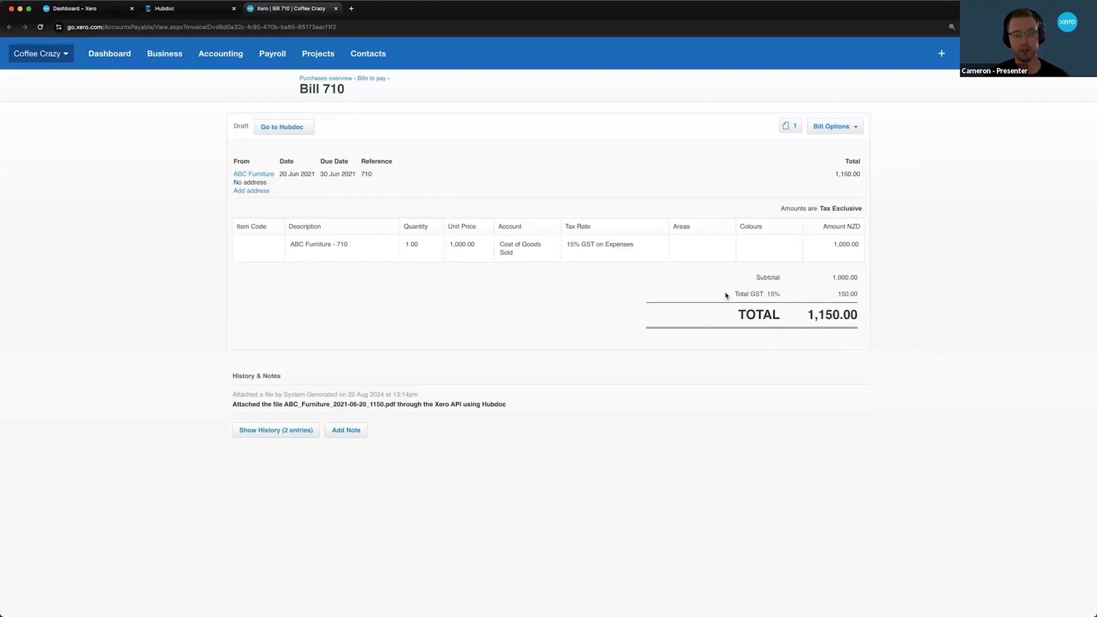
Step: Check the file attached to Bill 710 and show the bill's history entries
click(791, 128)
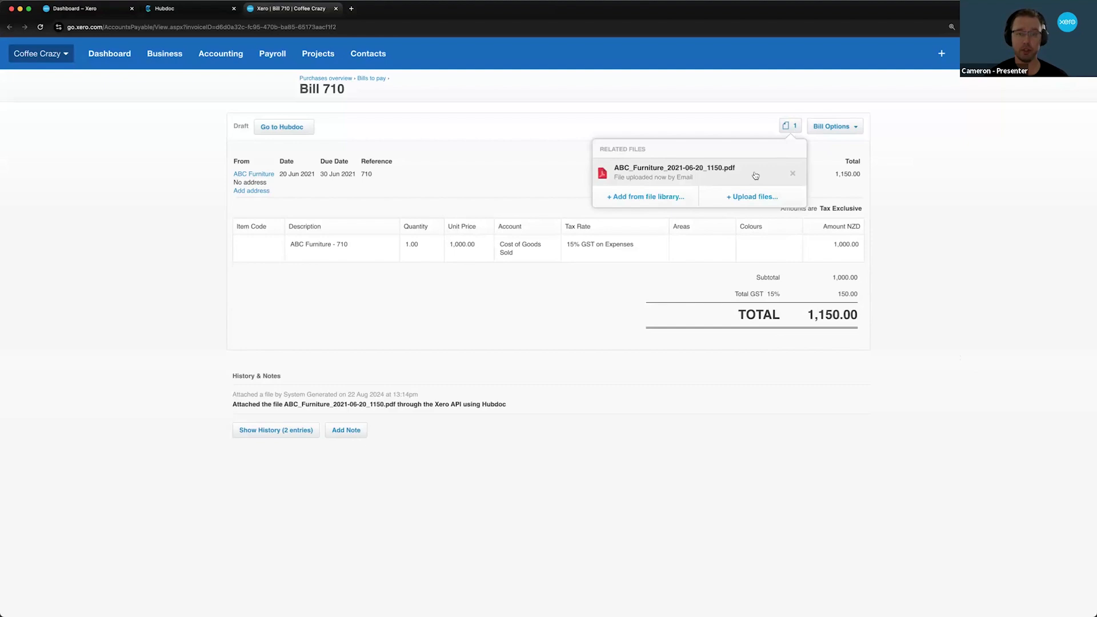
click(888, 246)
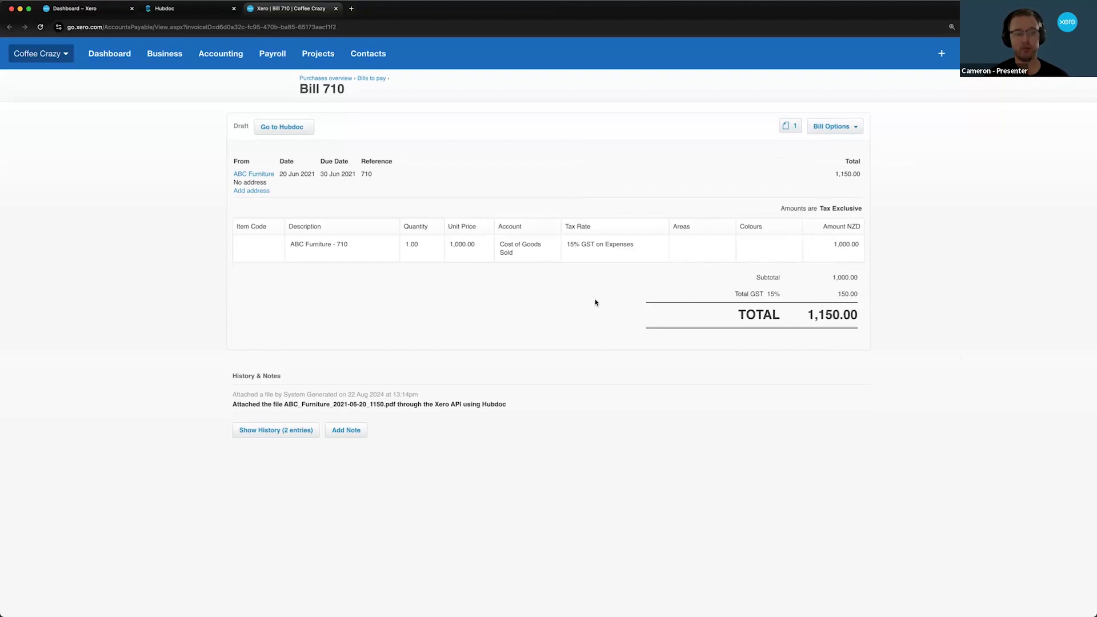
click(313, 434)
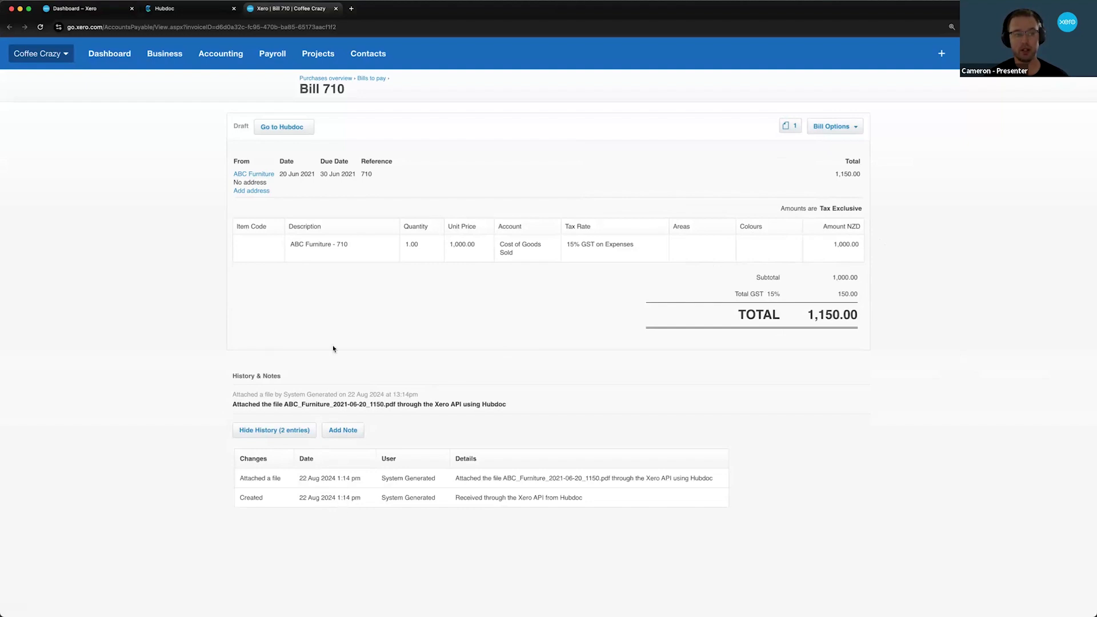
Step: Open the ABC Furniture bill from the draft bills to pay and review it beside its source document
click(171, 61)
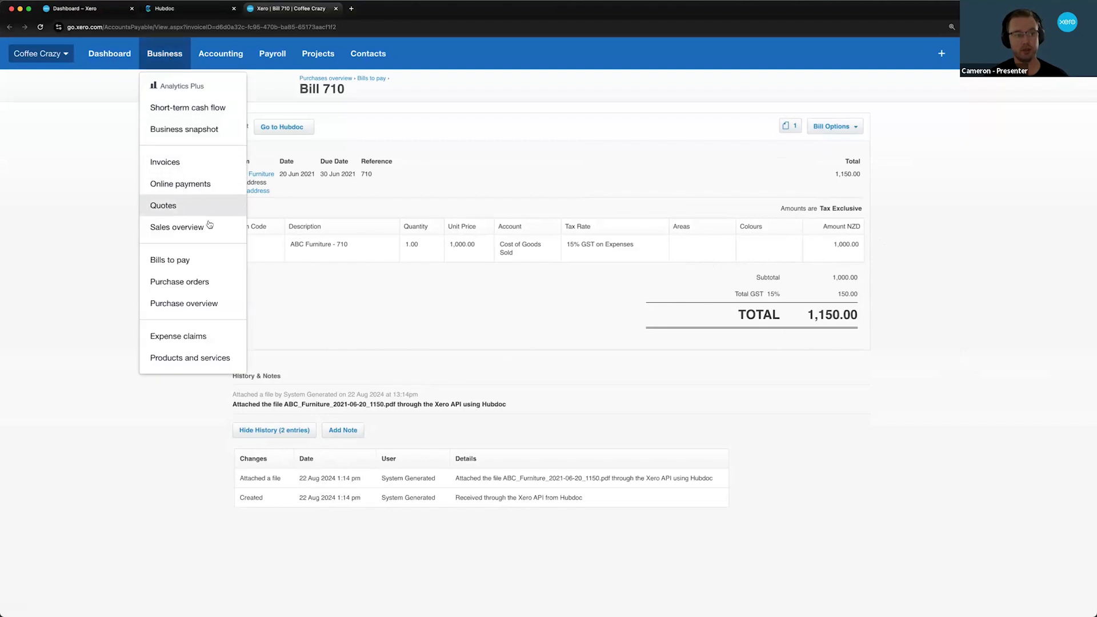
click(215, 260)
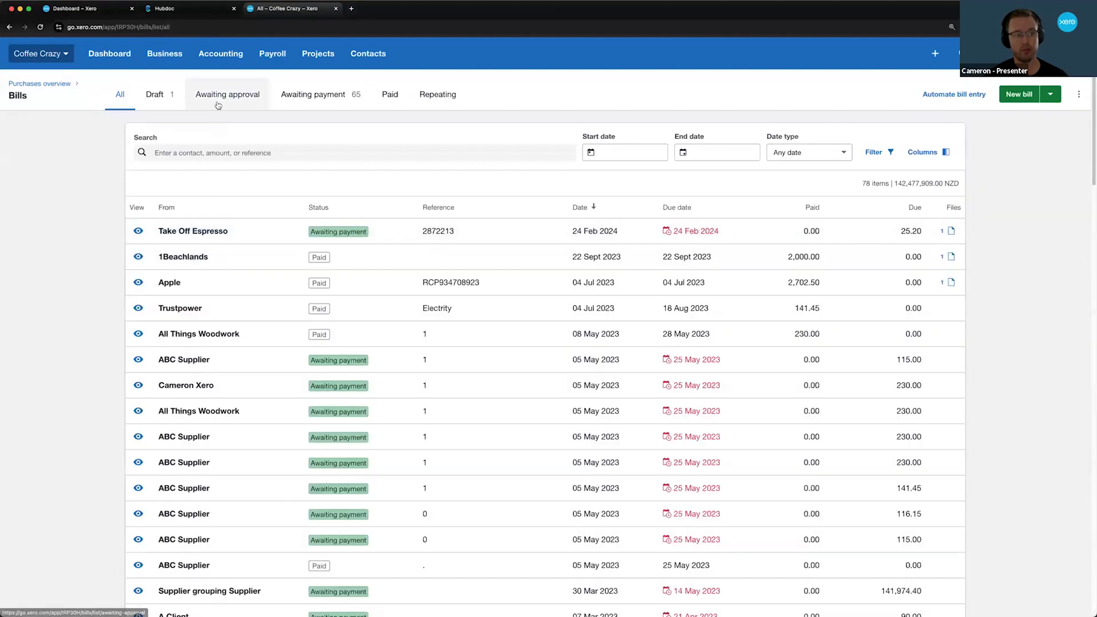
click(173, 102)
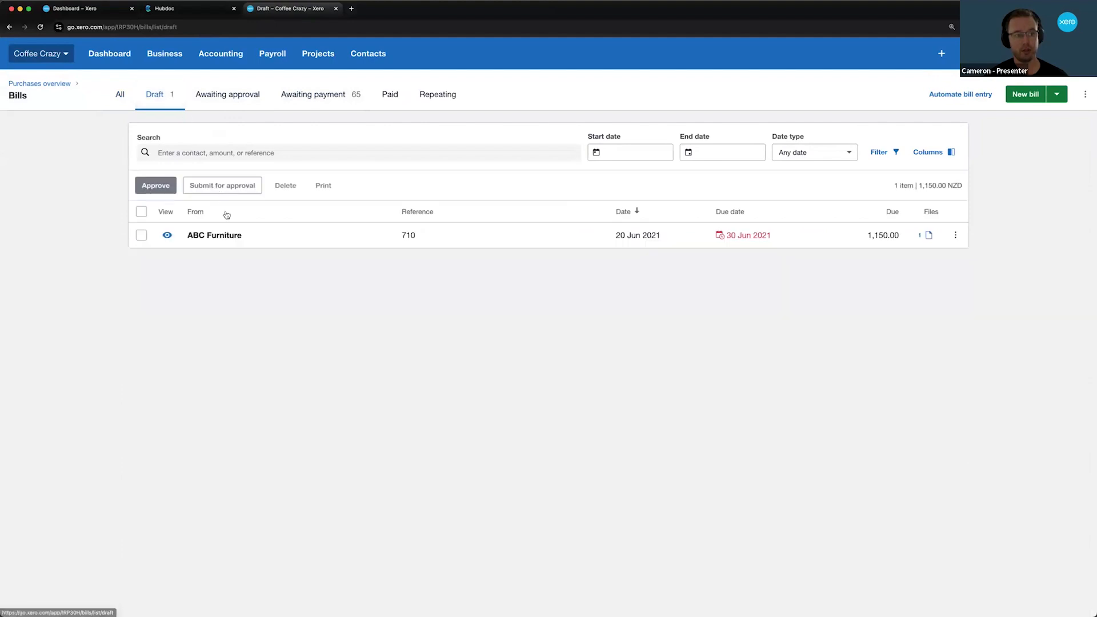
click(229, 235)
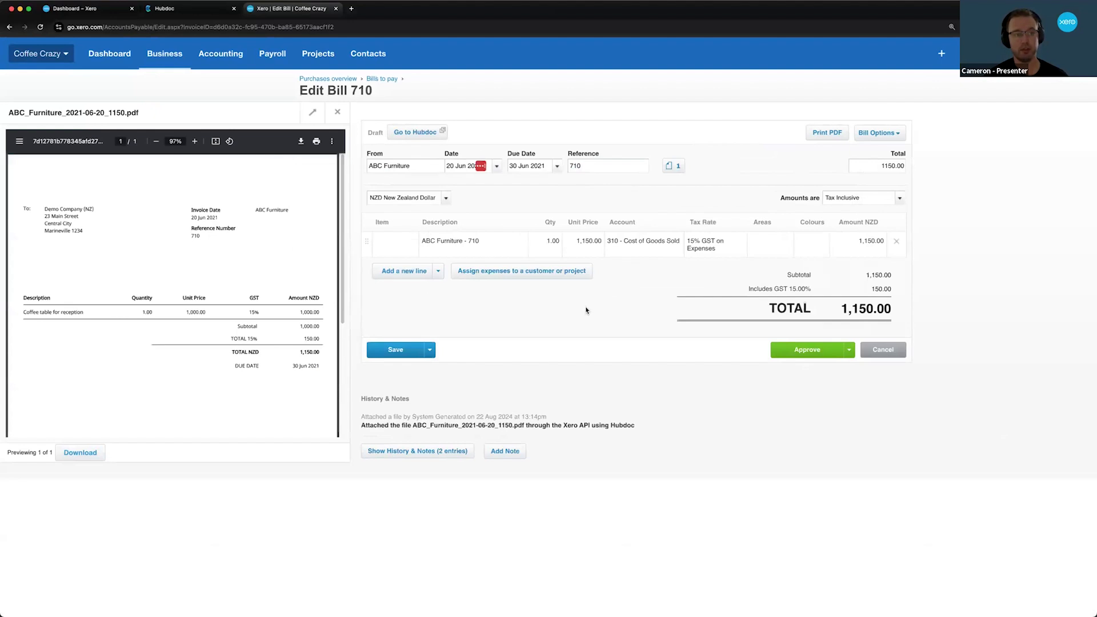
Step: Switch to Hubdoc and upload Multi bill PDF.pdf with Multi-Page PDF Split, so each page becomes its own document
click(192, 12)
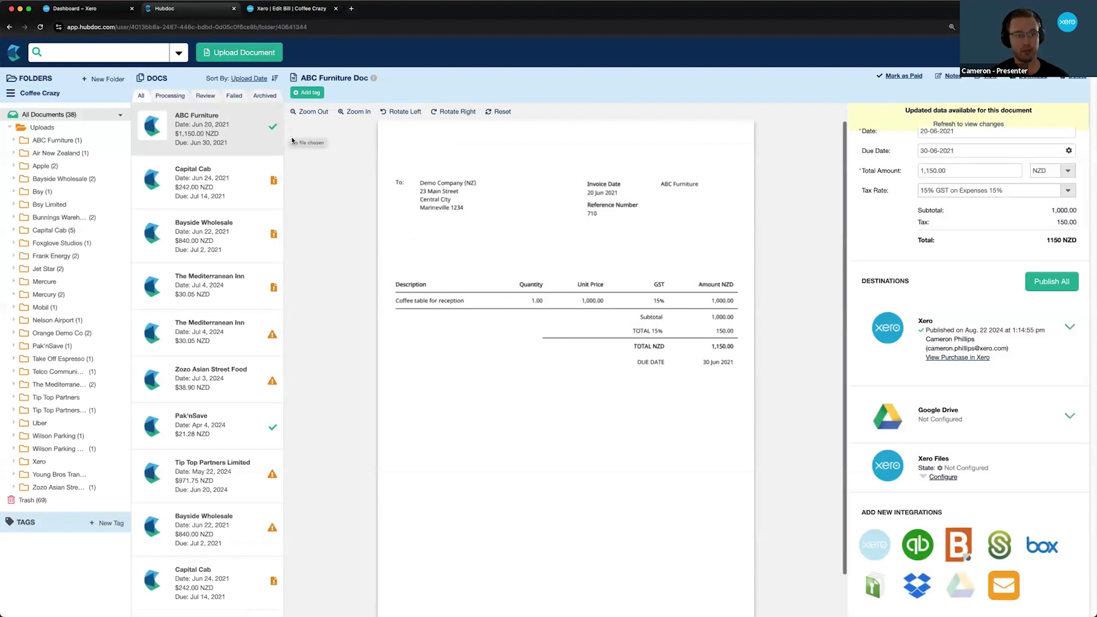
click(263, 62)
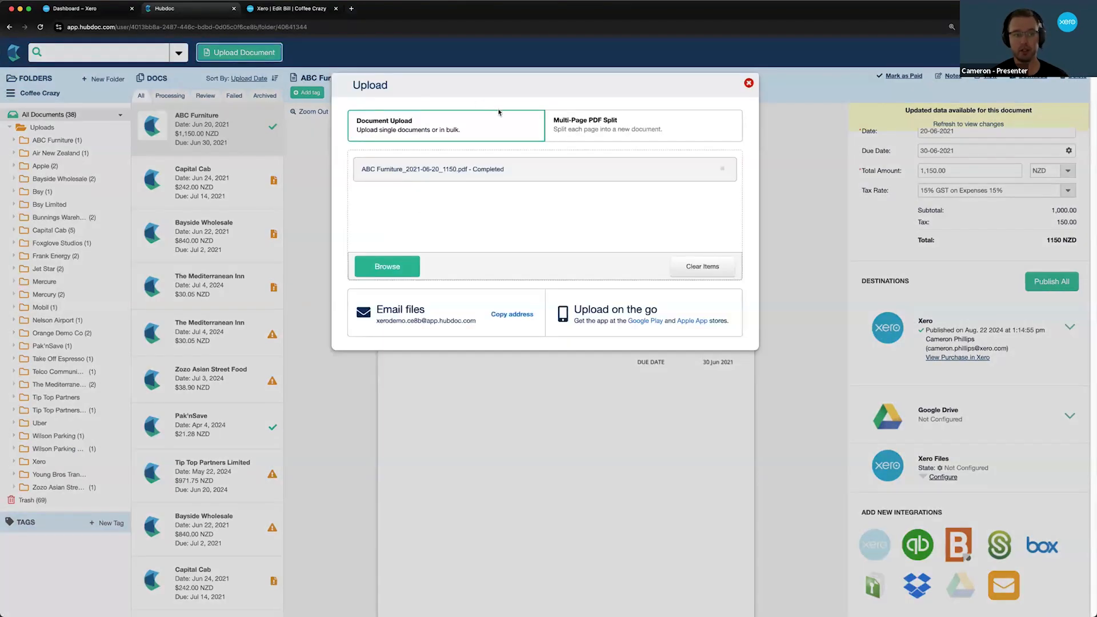
click(576, 133)
click(410, 266)
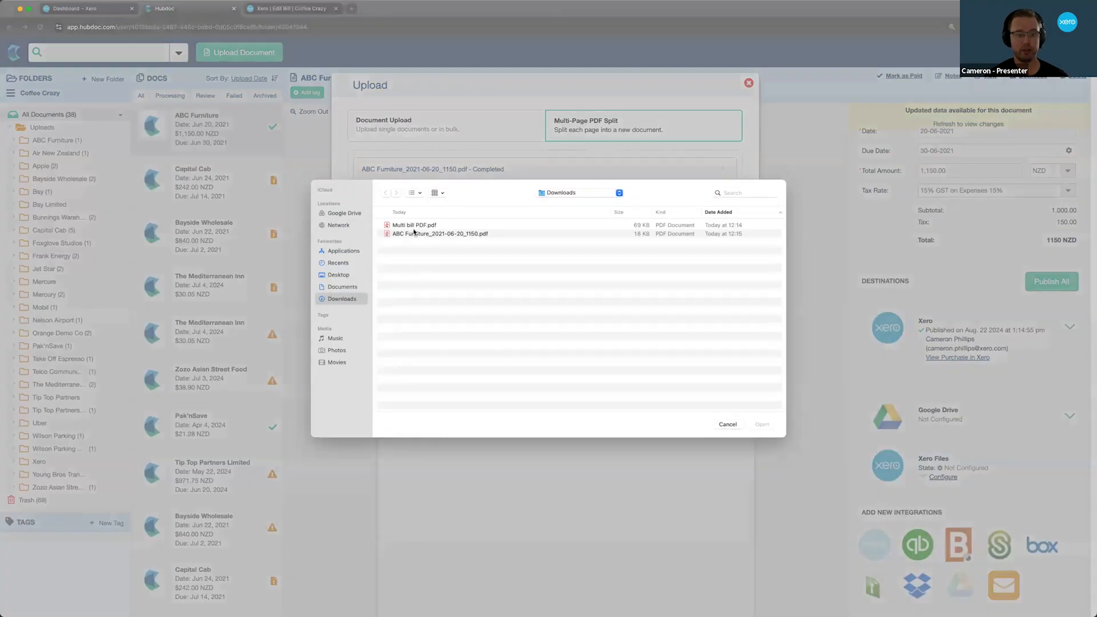
double_click(413, 226)
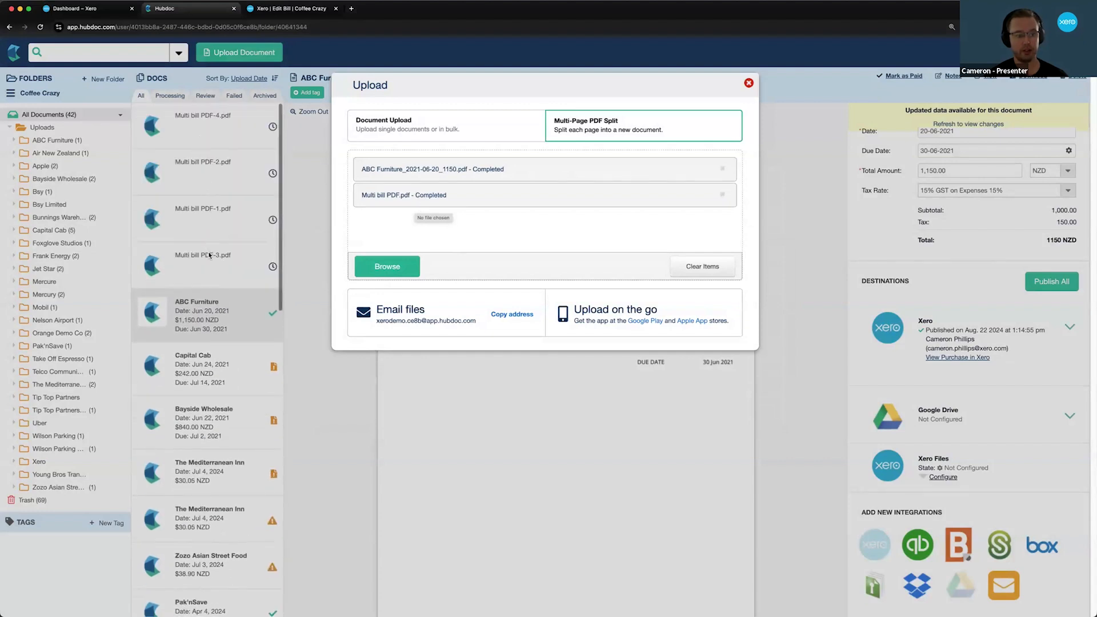
click(749, 84)
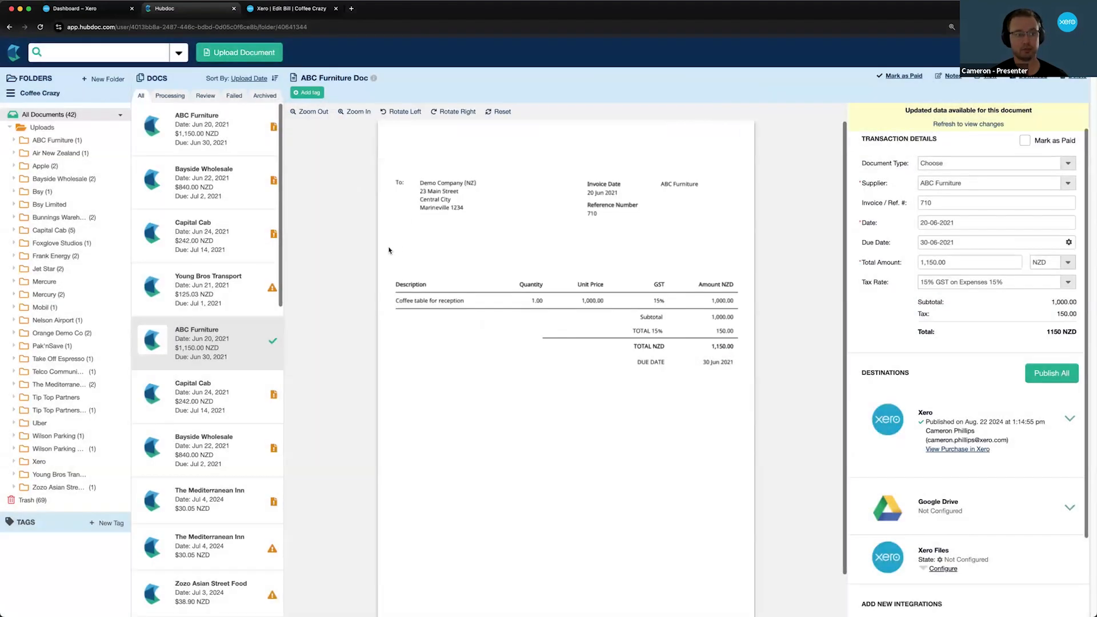
Step: Look through the newly split Young Bros Transport, Capital Cab, Bayside Wholesale and ABC Furniture documents
click(244, 277)
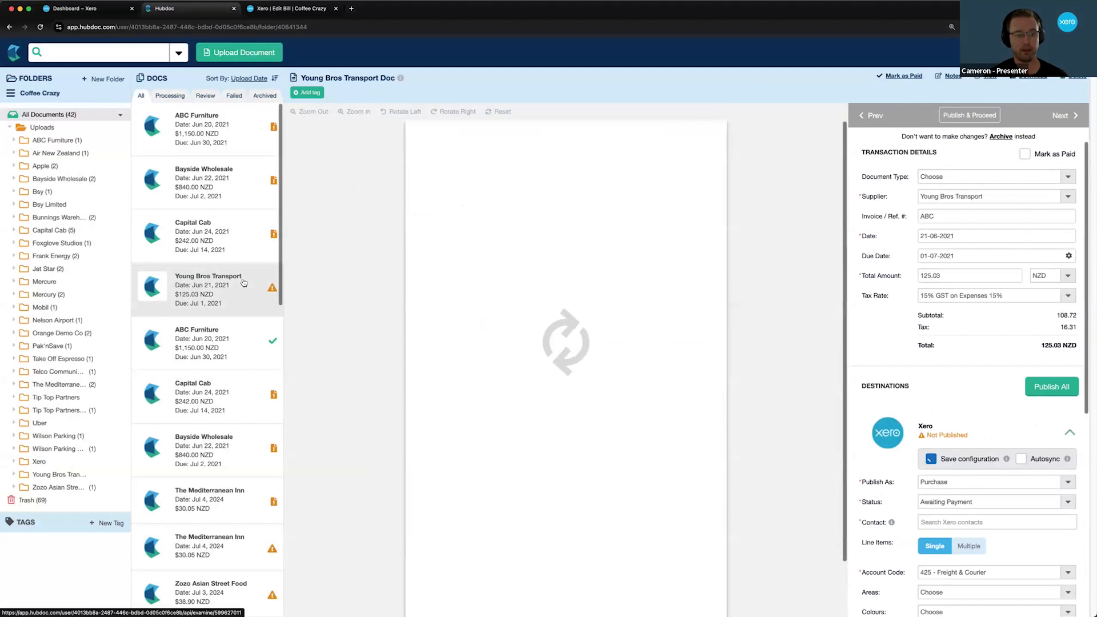
click(241, 245)
click(231, 170)
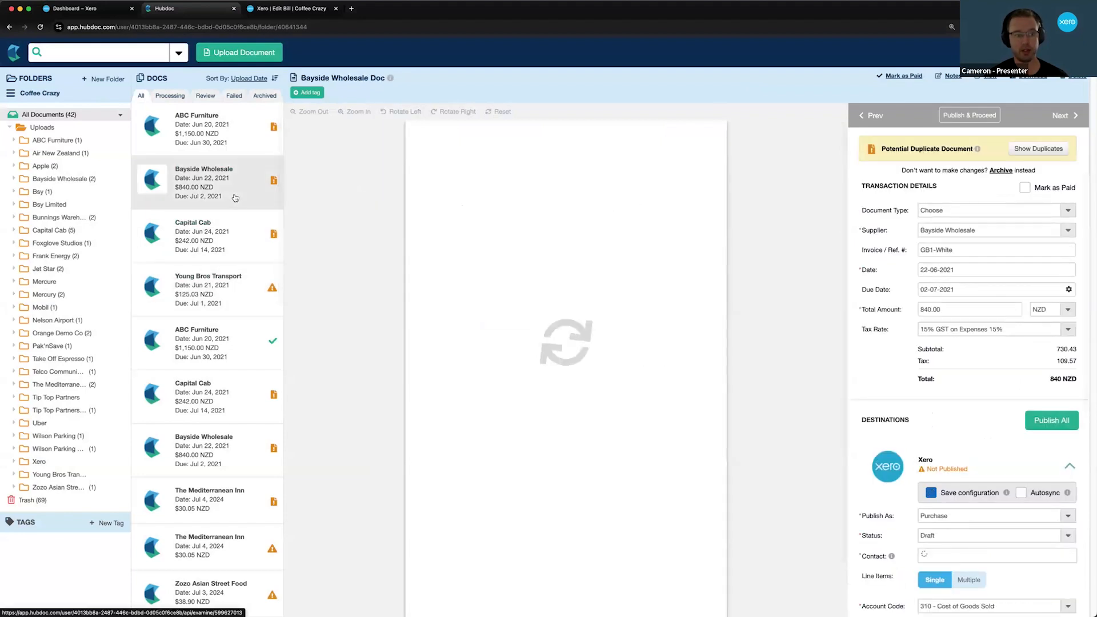
click(229, 144)
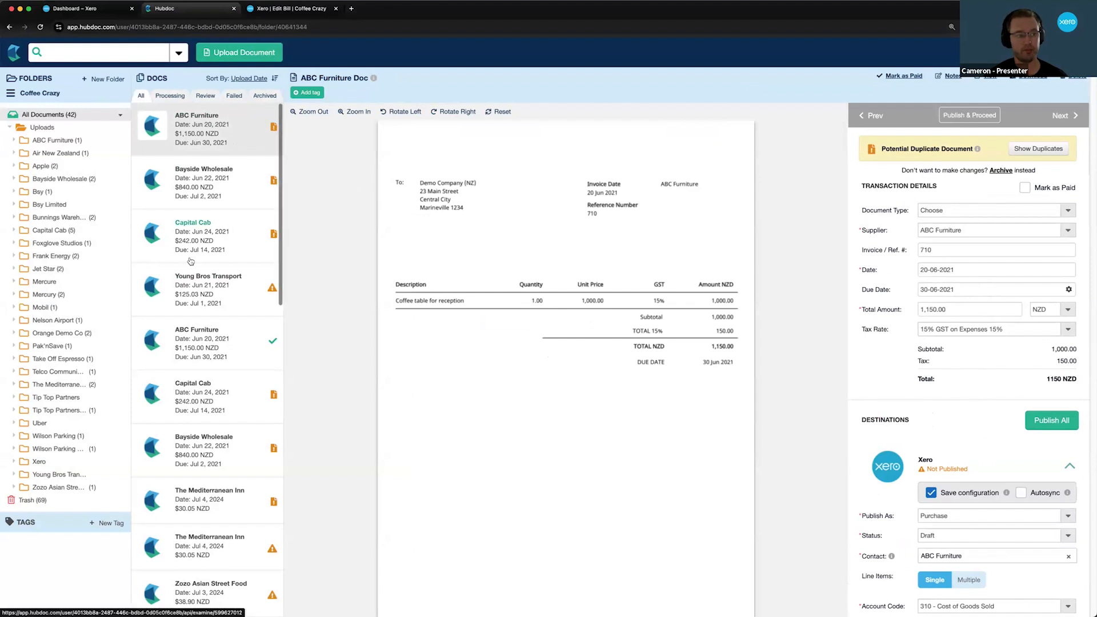
Step: Open the ABC Furniture folder and look over its folder actions, including Export To CSV
click(81, 143)
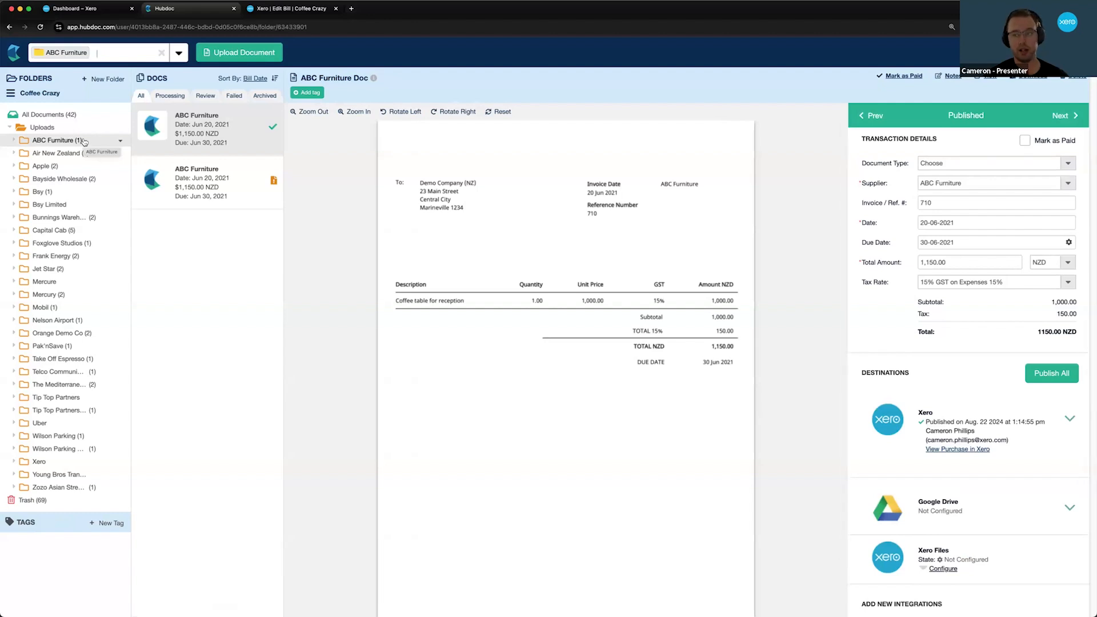
click(121, 143)
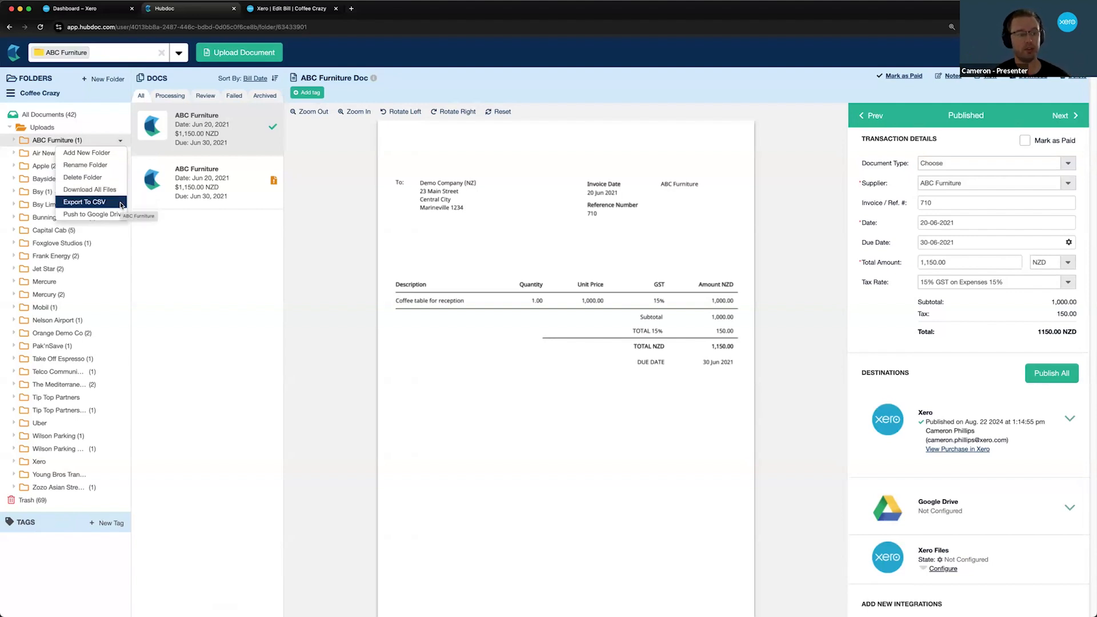
Step: Clear the ABC Furniture folder filter and search all documents for "golf"
click(161, 52)
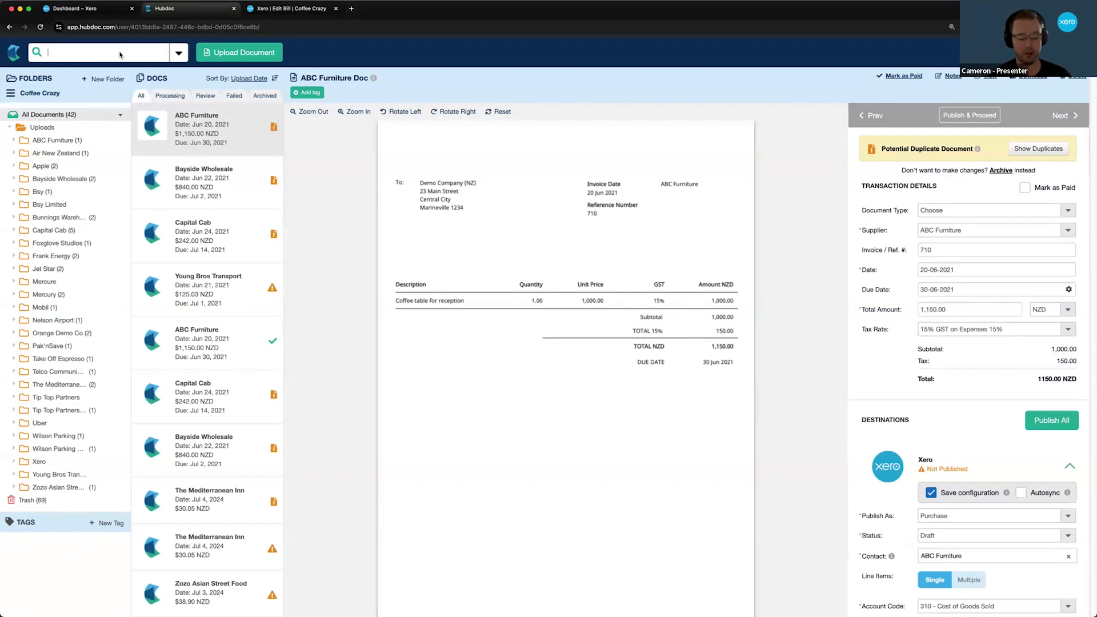
text(golf)
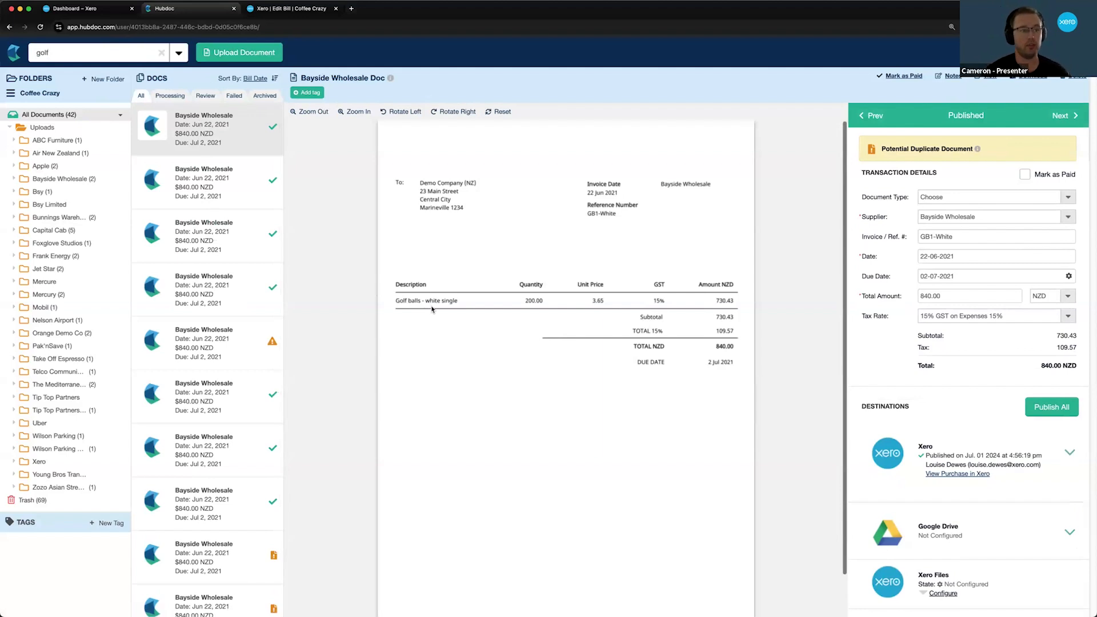
Step: Examine the date, amount and supplier options of the advanced search, leave them unchanged and clear the golf search
click(180, 53)
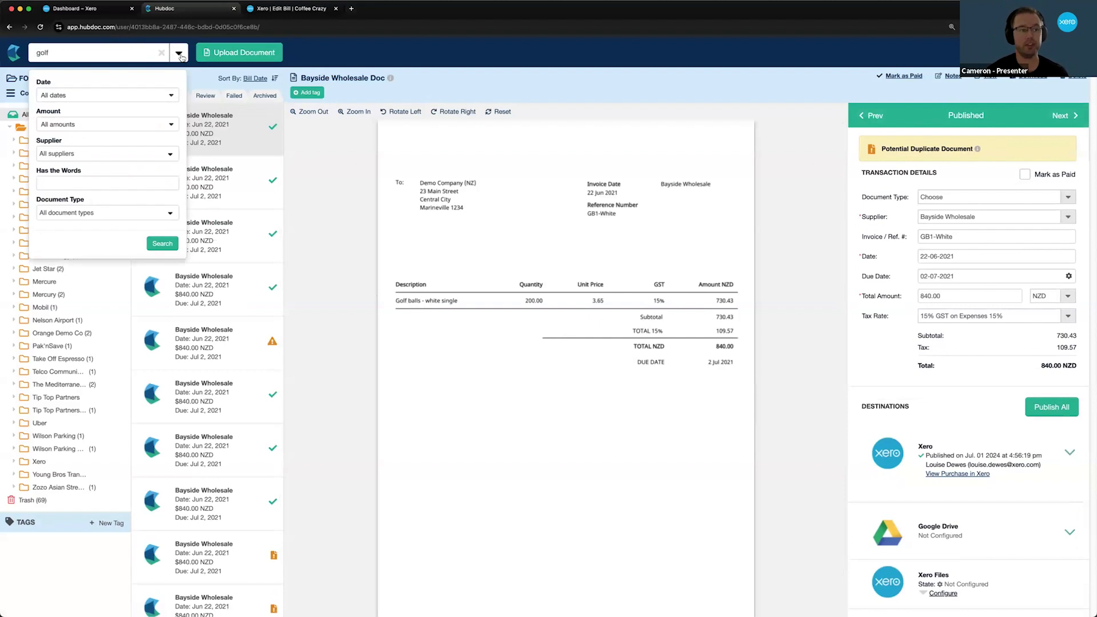
click(174, 95)
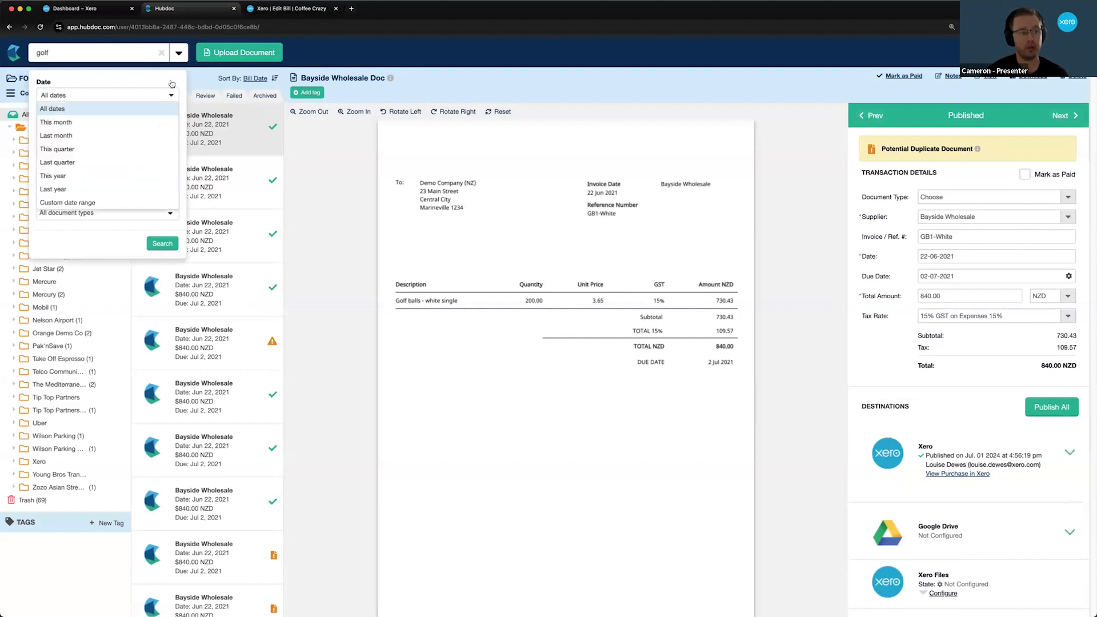
click(171, 85)
click(173, 124)
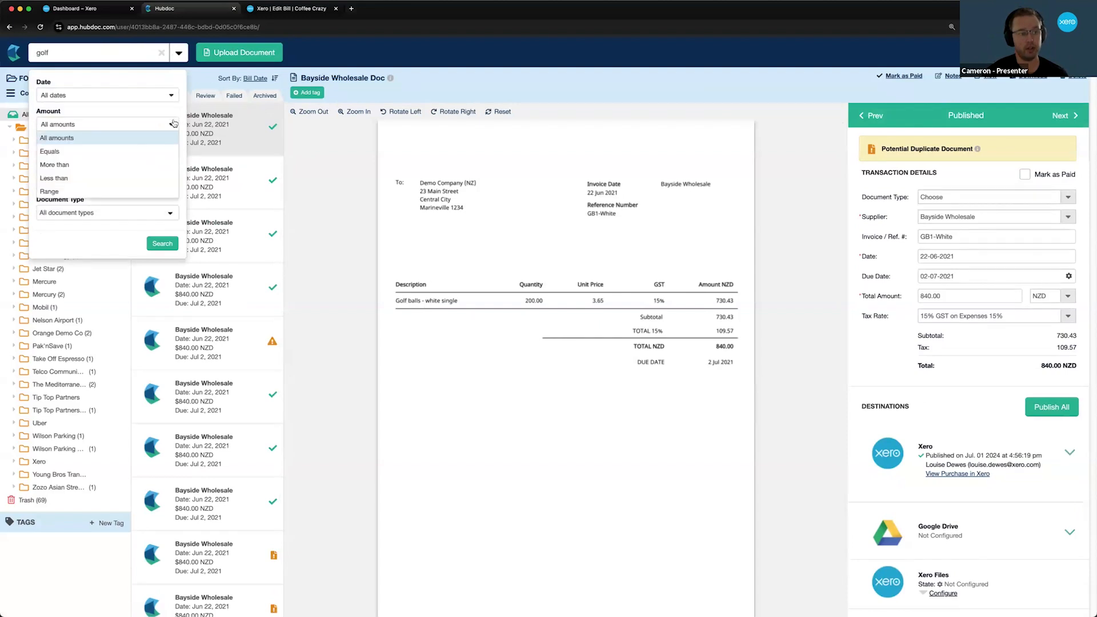
click(174, 124)
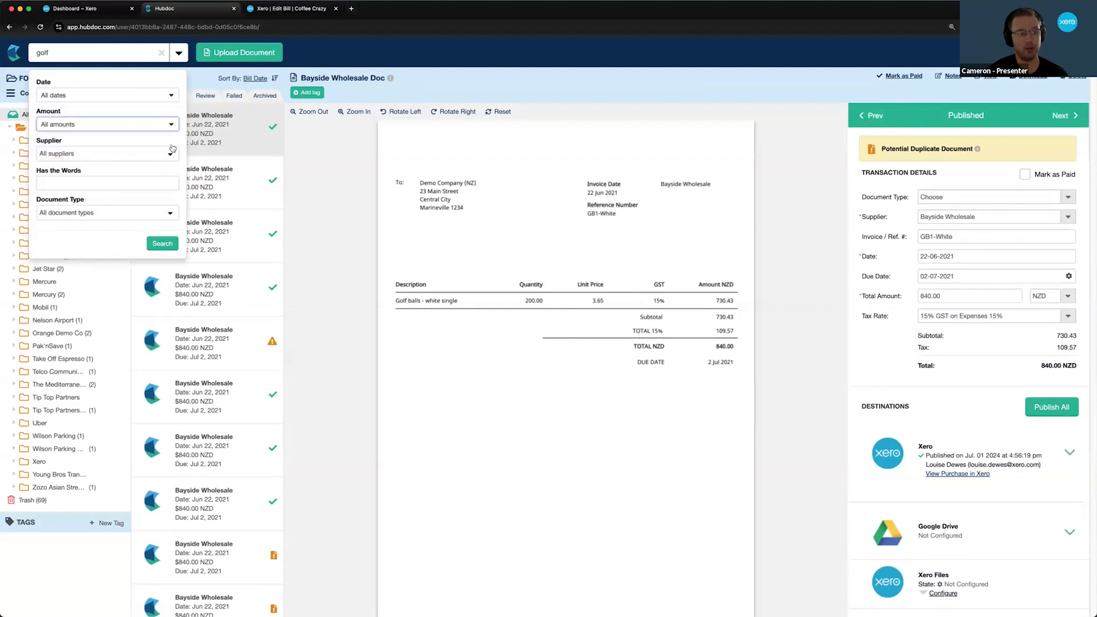
click(172, 154)
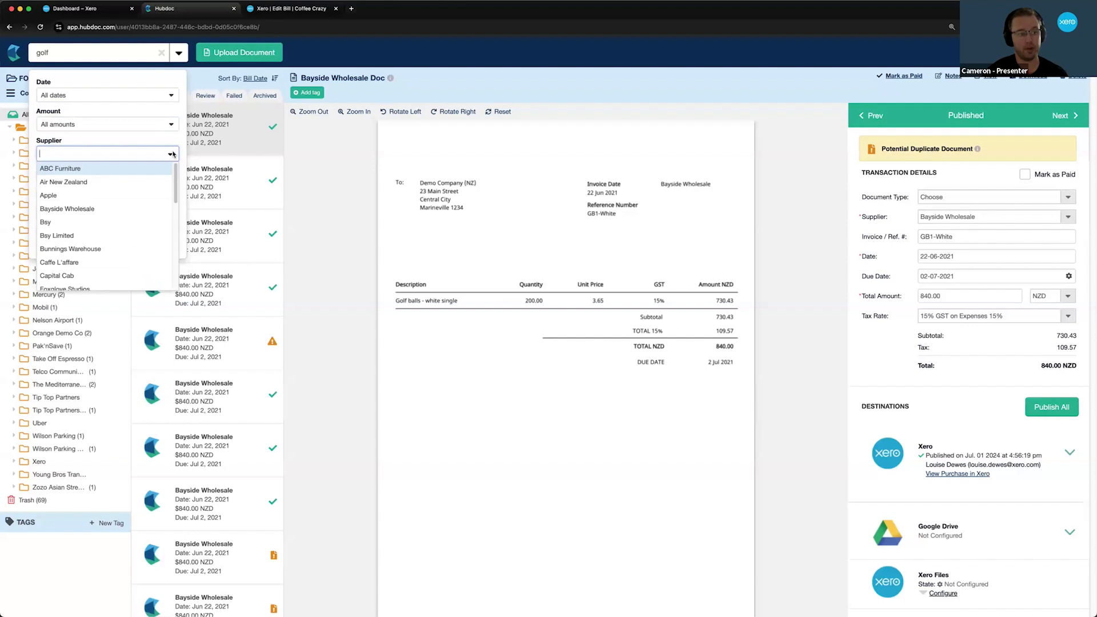
click(171, 143)
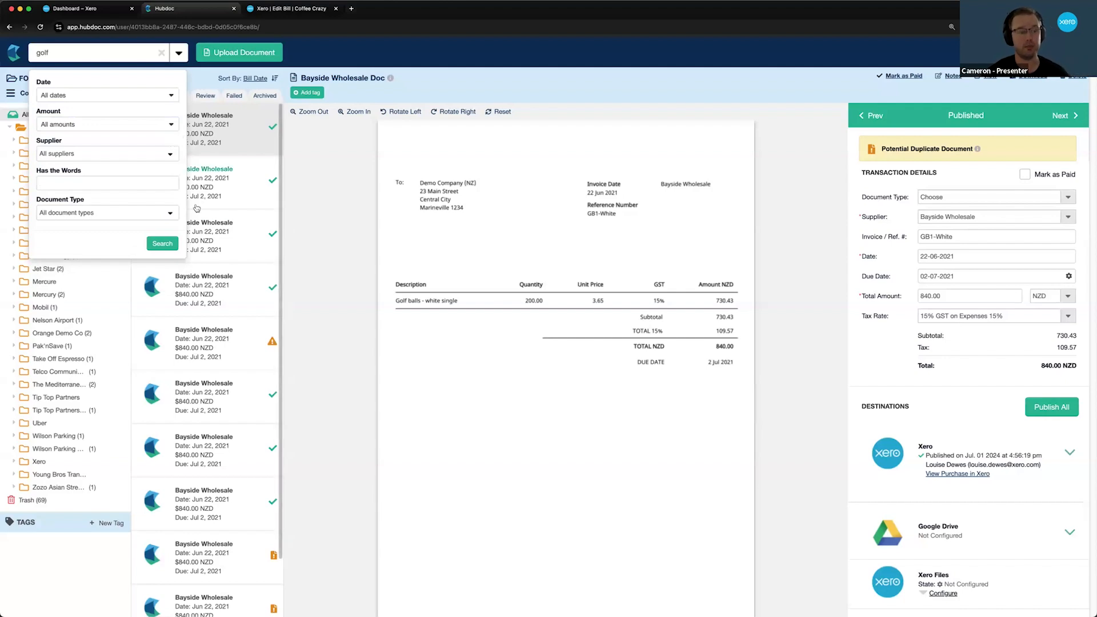
click(343, 331)
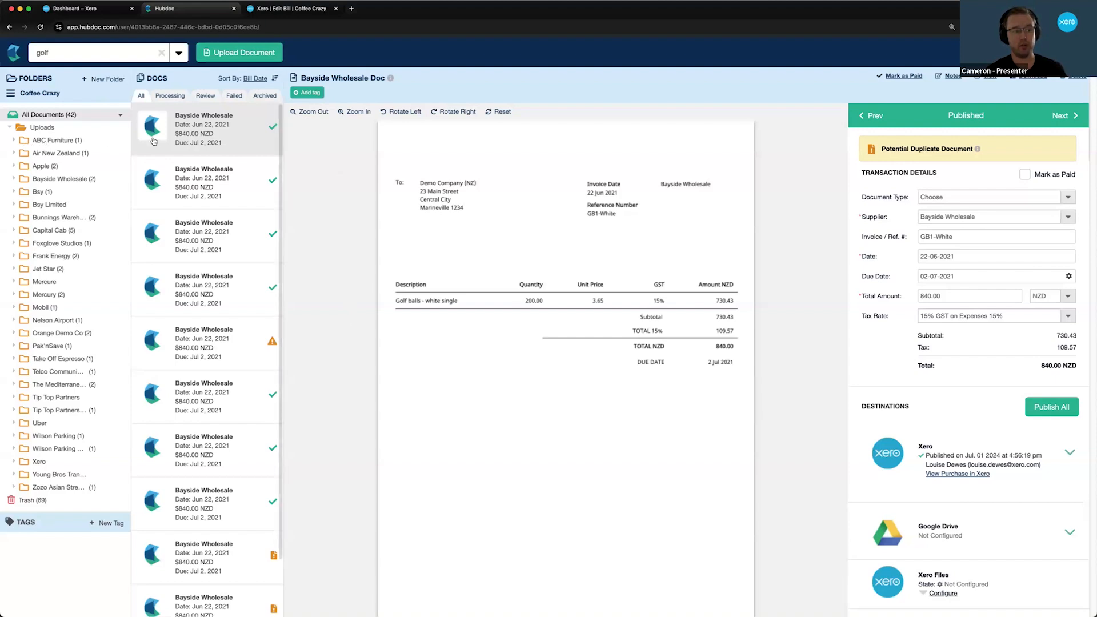
click(162, 52)
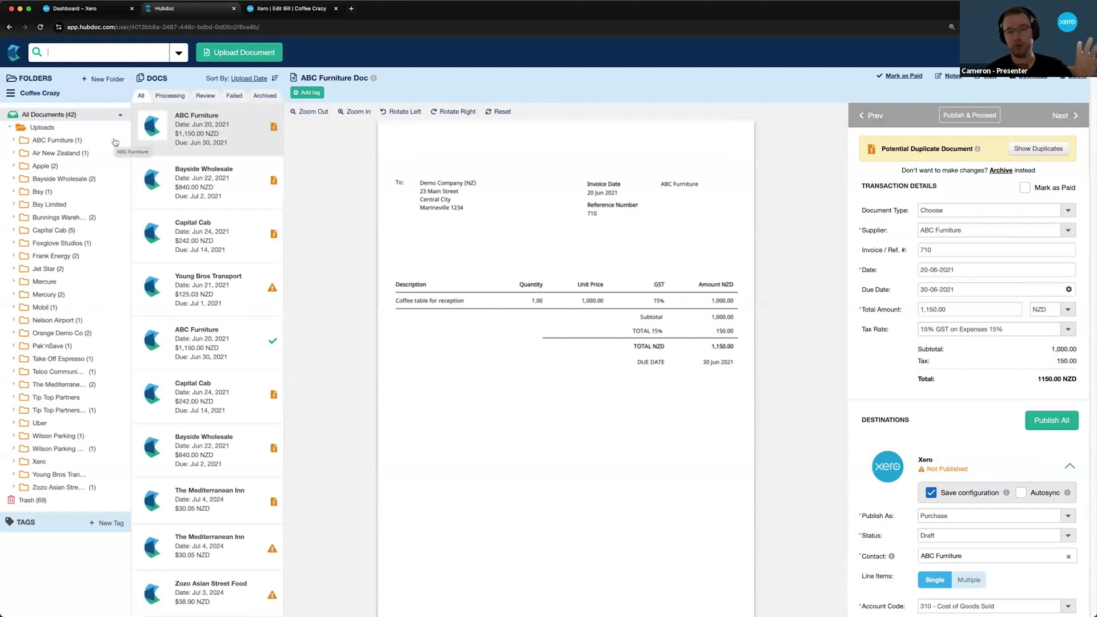
Step: Add a new tag named Project A to the unpublished ABC Furniture document
click(308, 95)
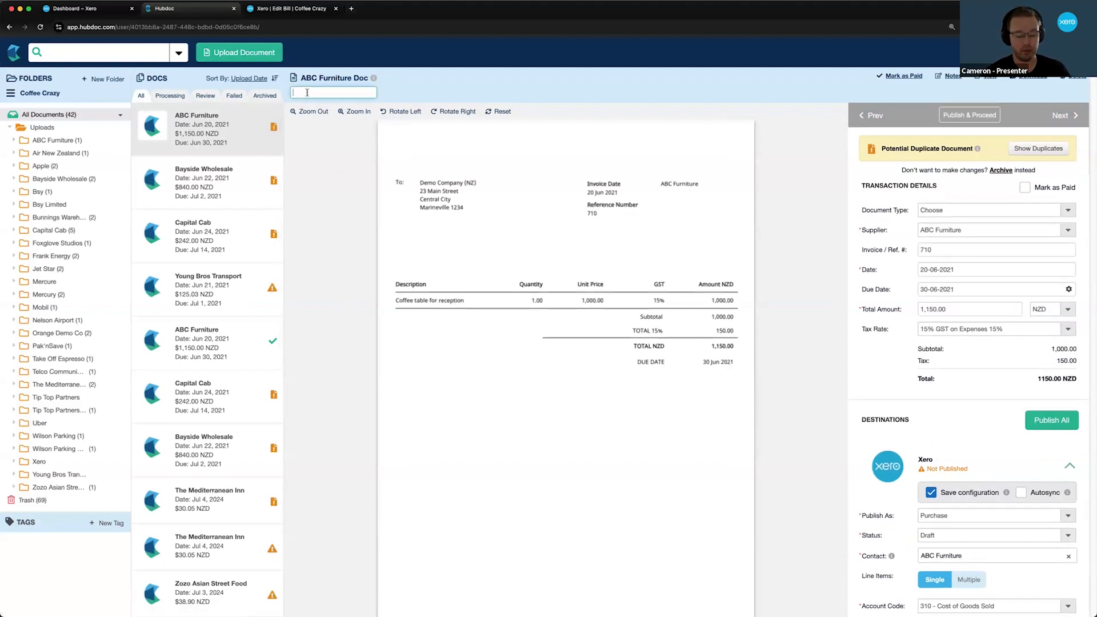
text(Project)
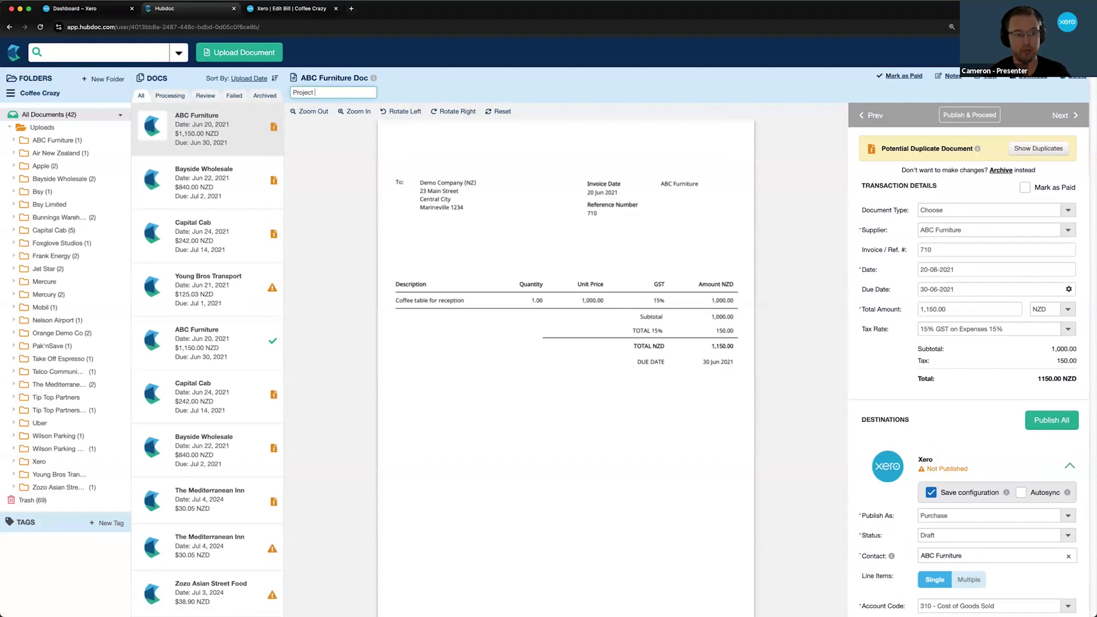
text( A)
key(Return)
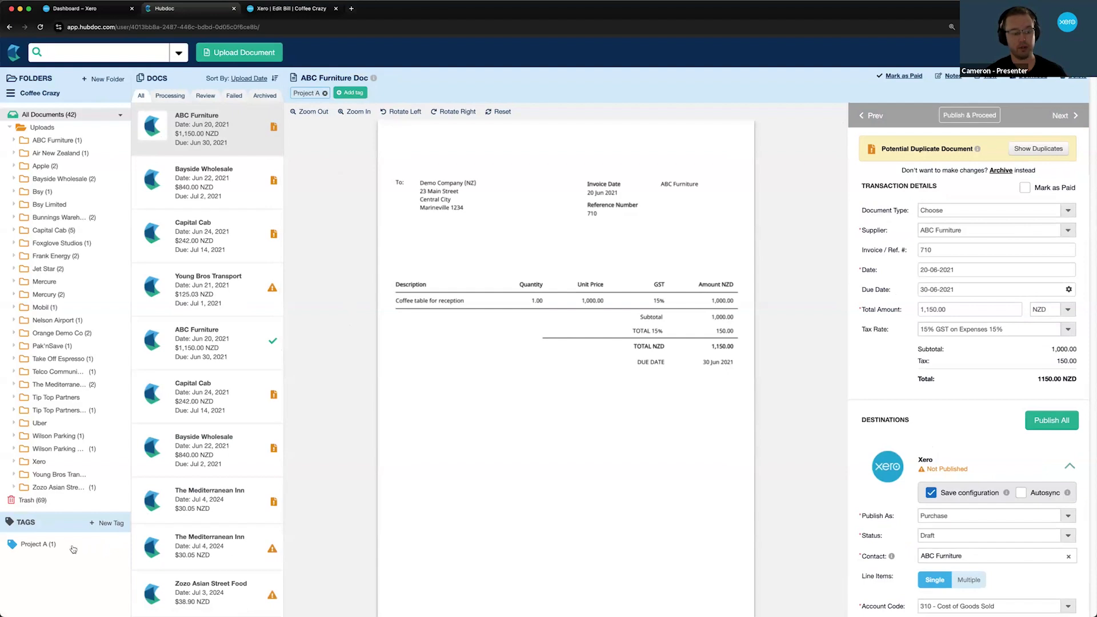
Step: Open the Mercury folder and apply the existing Project A tag to its 217.10 NZD bill
click(52, 295)
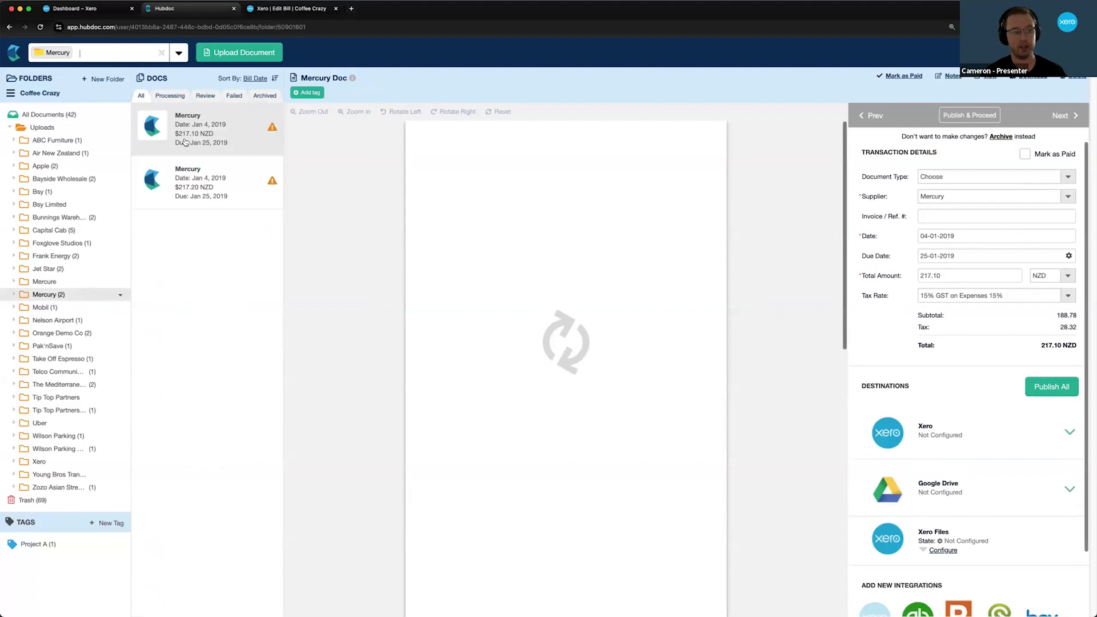
click(319, 94)
text(Proj)
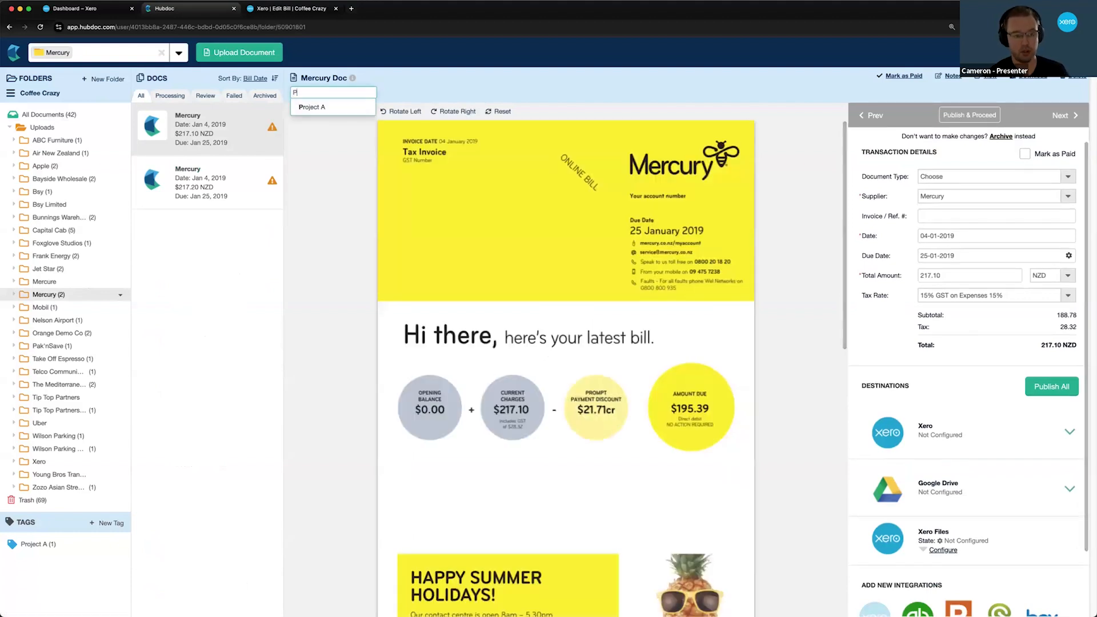
click(331, 108)
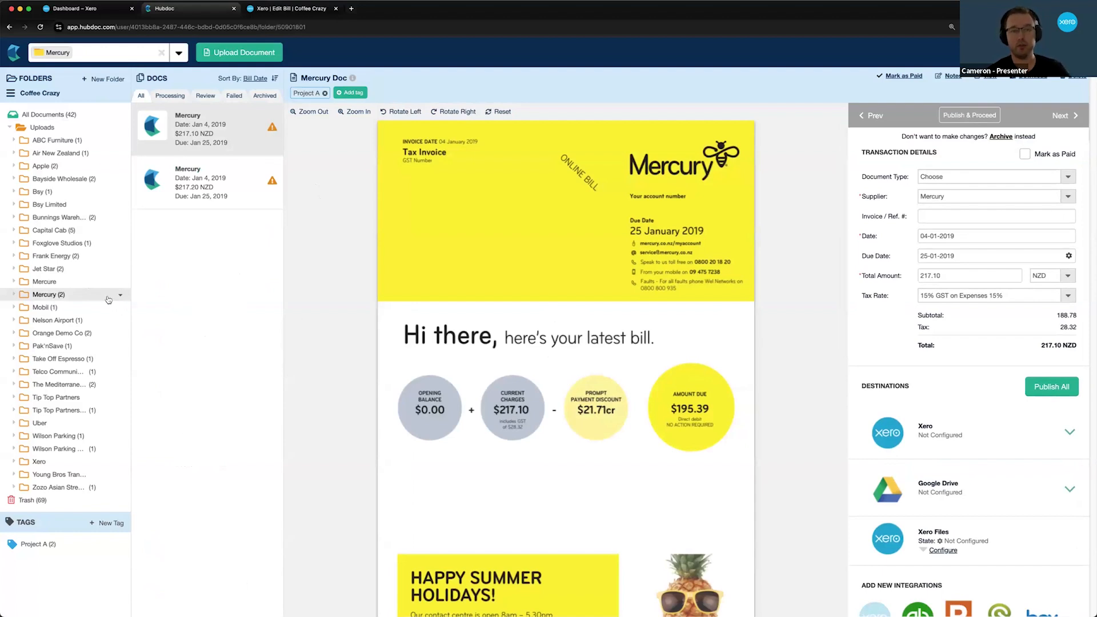
Step: Filter the documents by the Project A tag alone, without the Mercury folder filter
click(51, 546)
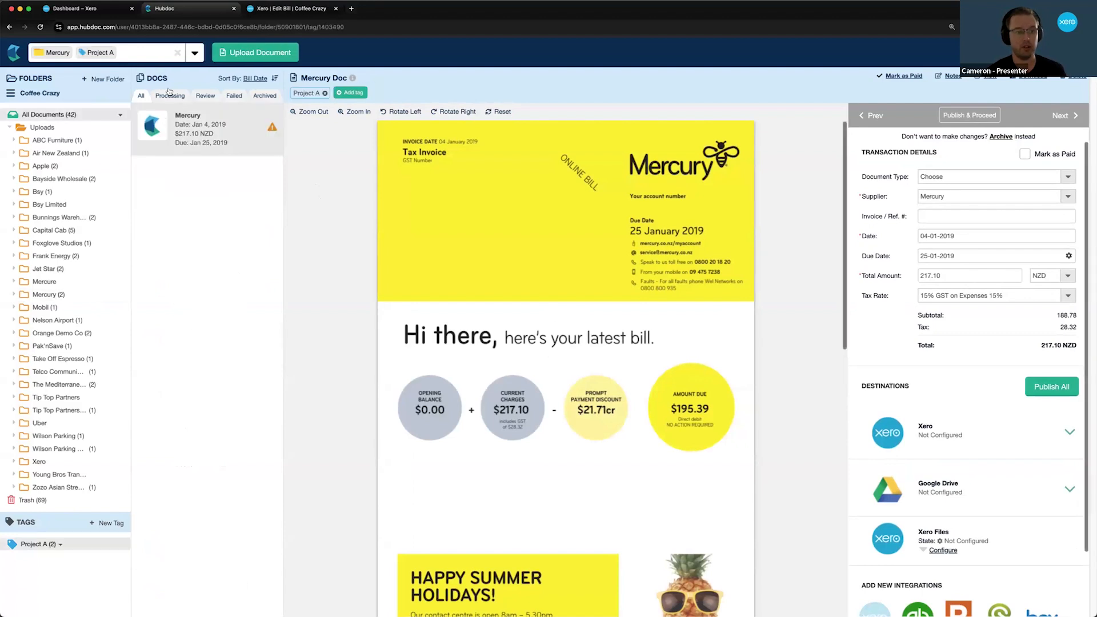
click(32, 546)
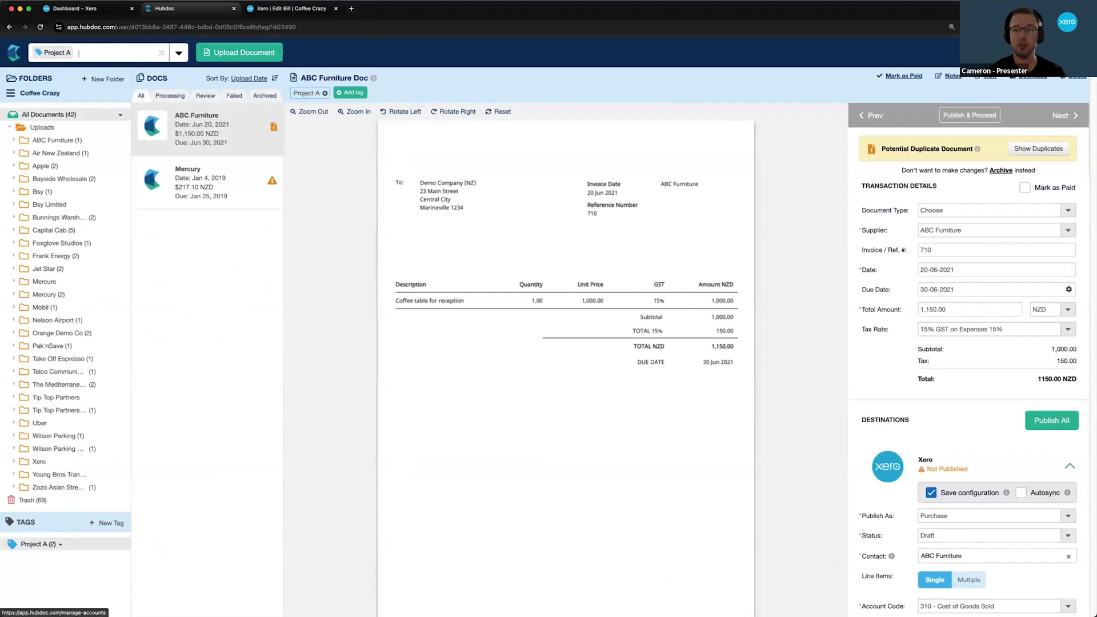
Step: Open the organisation's user management and examine the Accountant / Bookkeeper access level in a new user invitation, leaving the email address empty
click(997, 53)
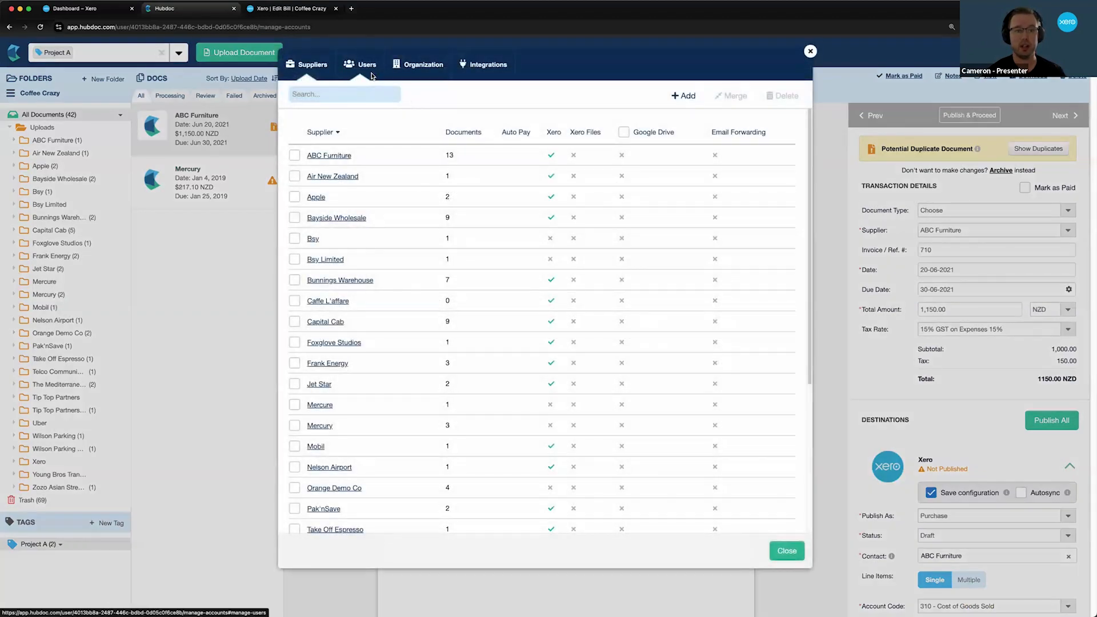
click(371, 76)
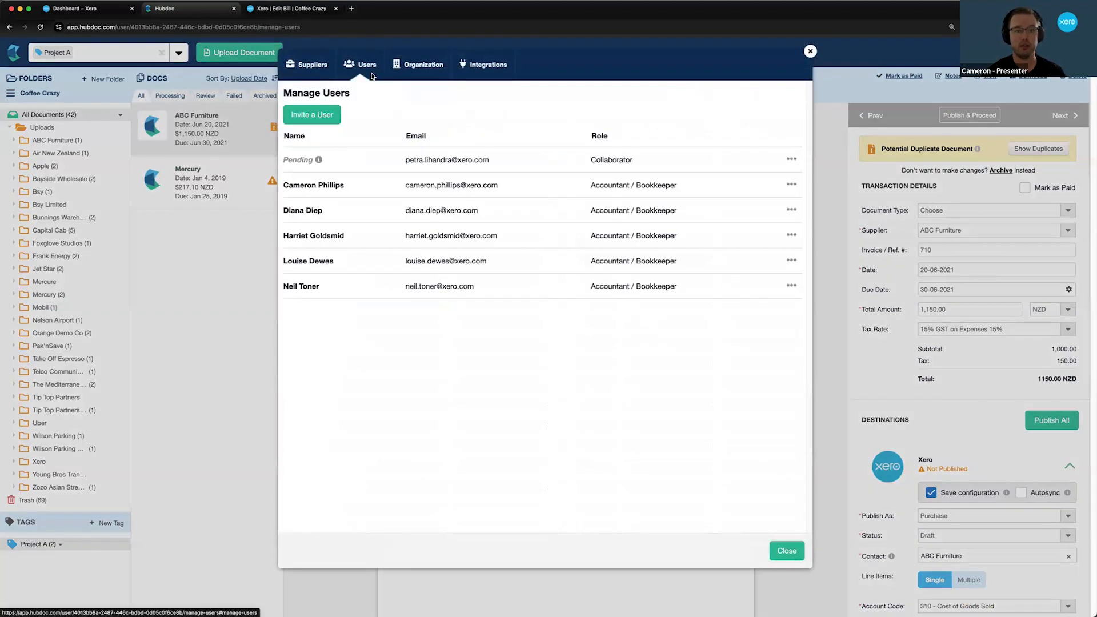
click(335, 117)
click(620, 175)
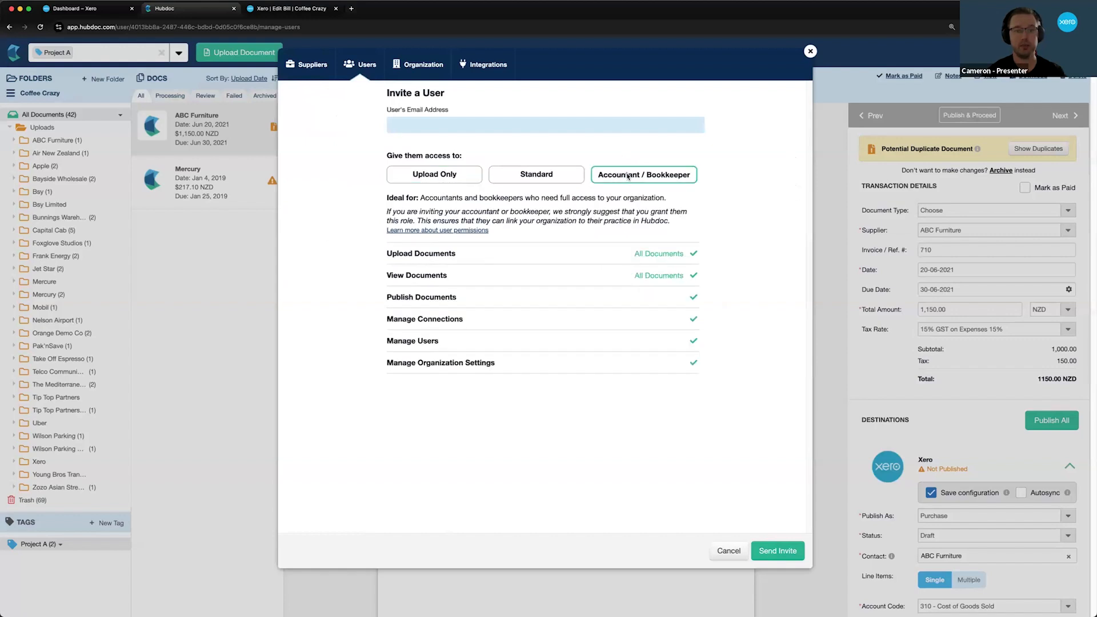
click(627, 126)
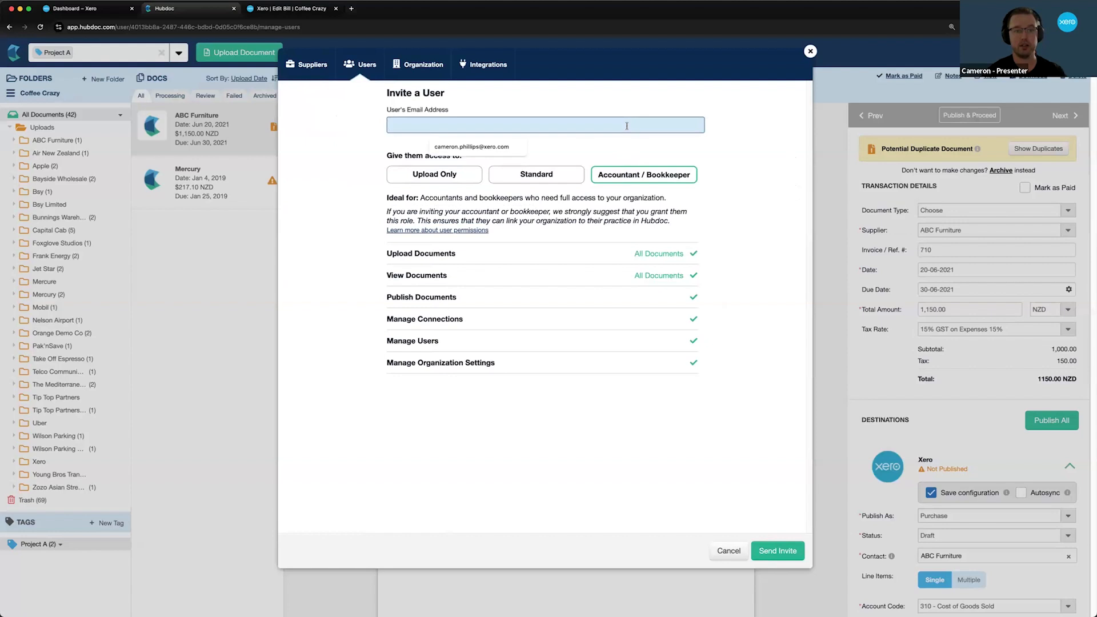
click(632, 144)
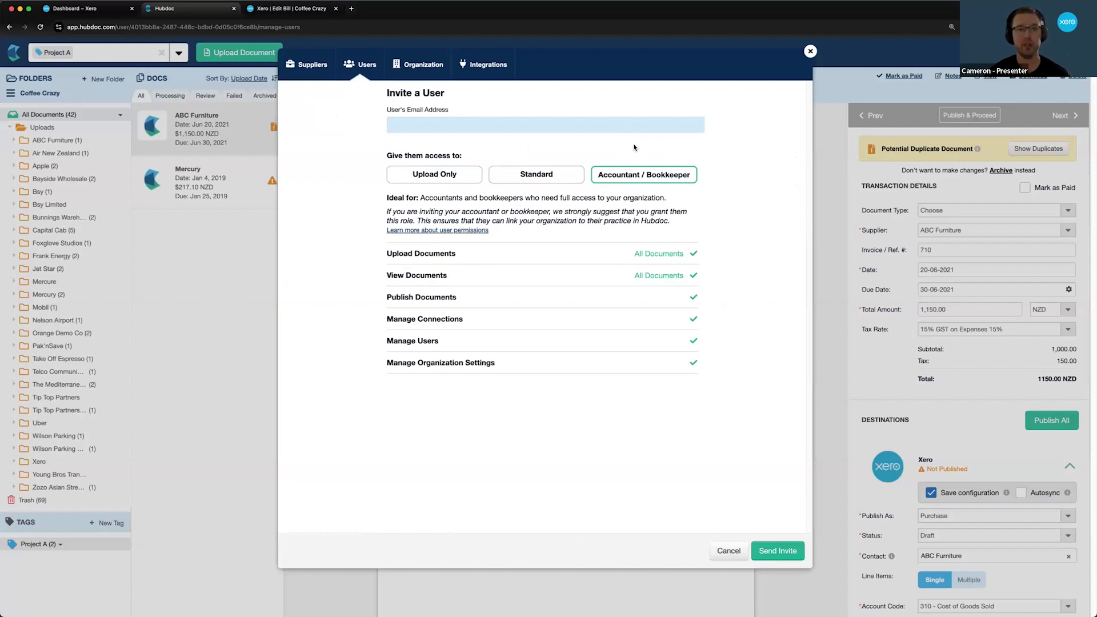
Step: Examine the organization settings with the document upload email address opened for editing, and close them without saving
click(439, 79)
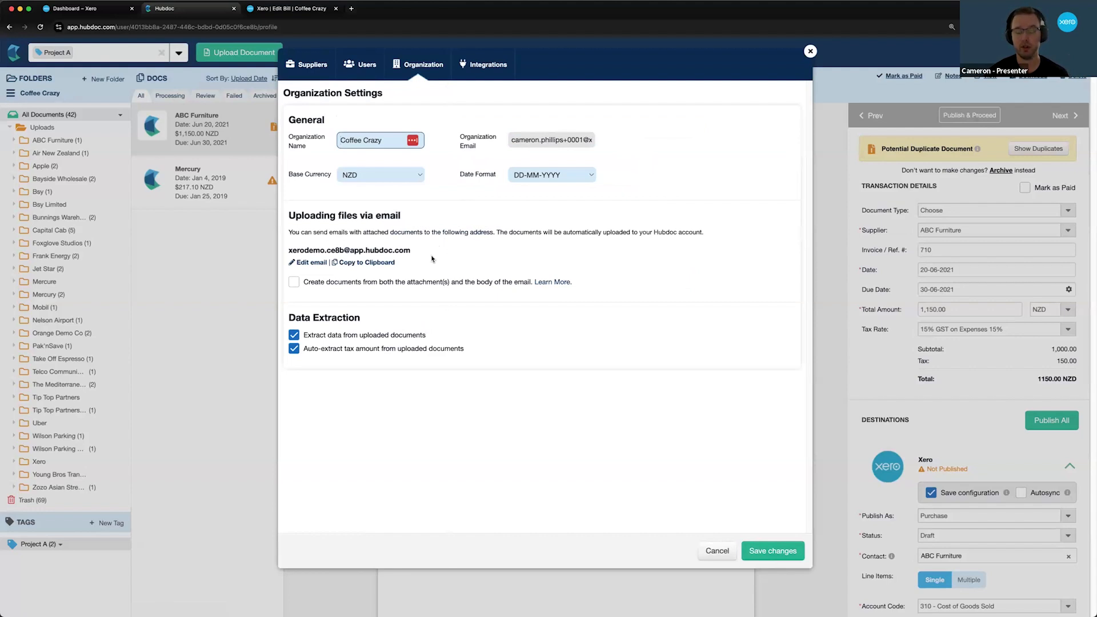
click(313, 261)
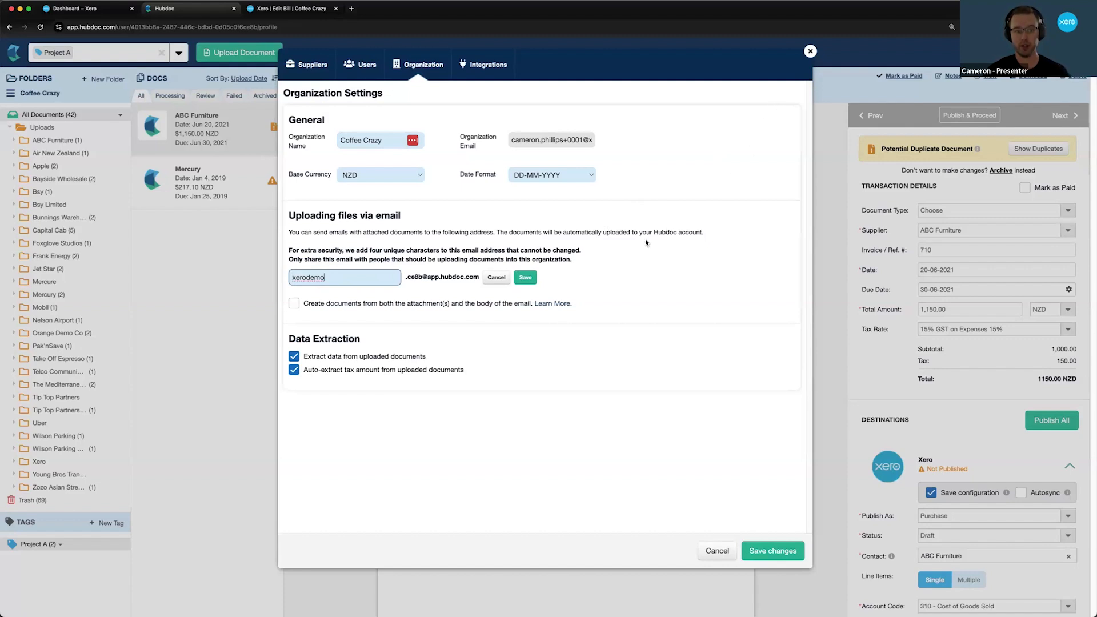
click(811, 53)
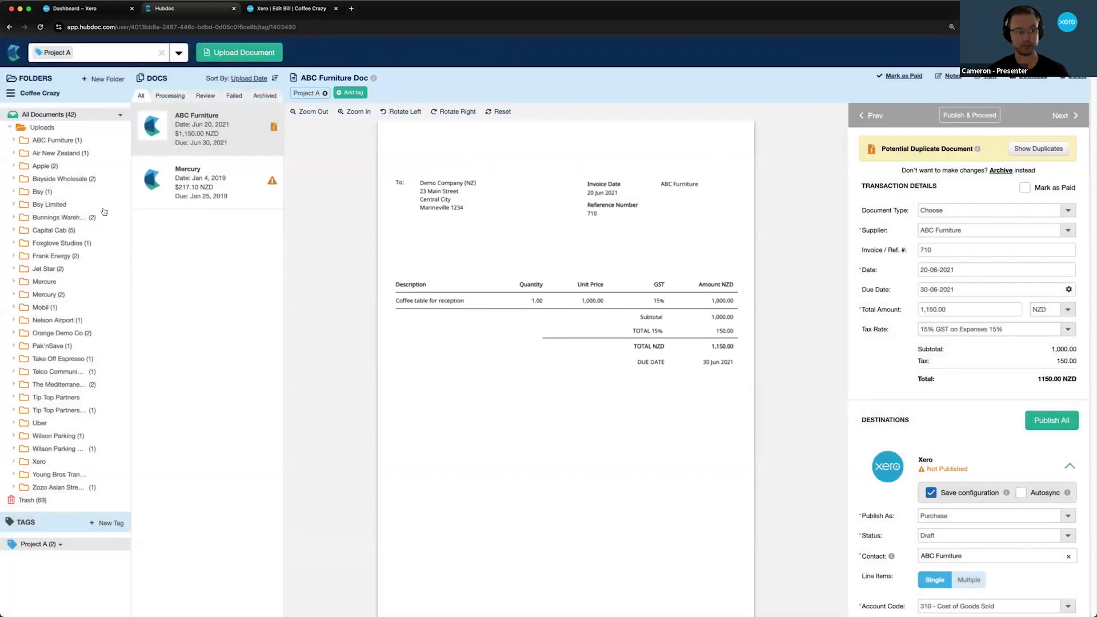
Step: Open the Uploads folder and clear the combined Uploads folder and Project A tag filters
click(66, 129)
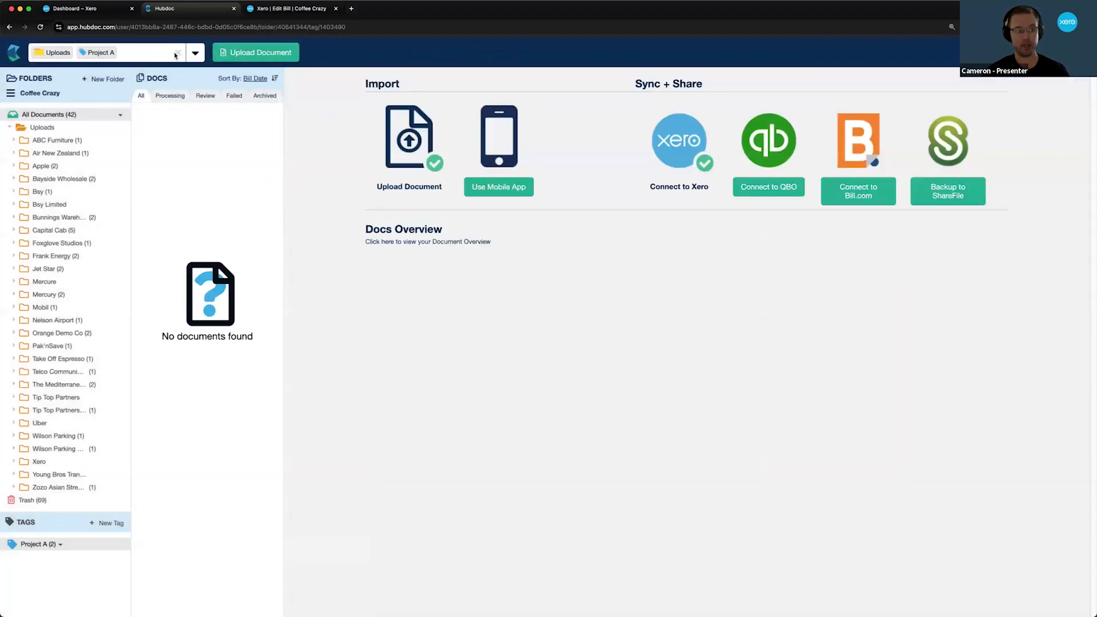
click(177, 54)
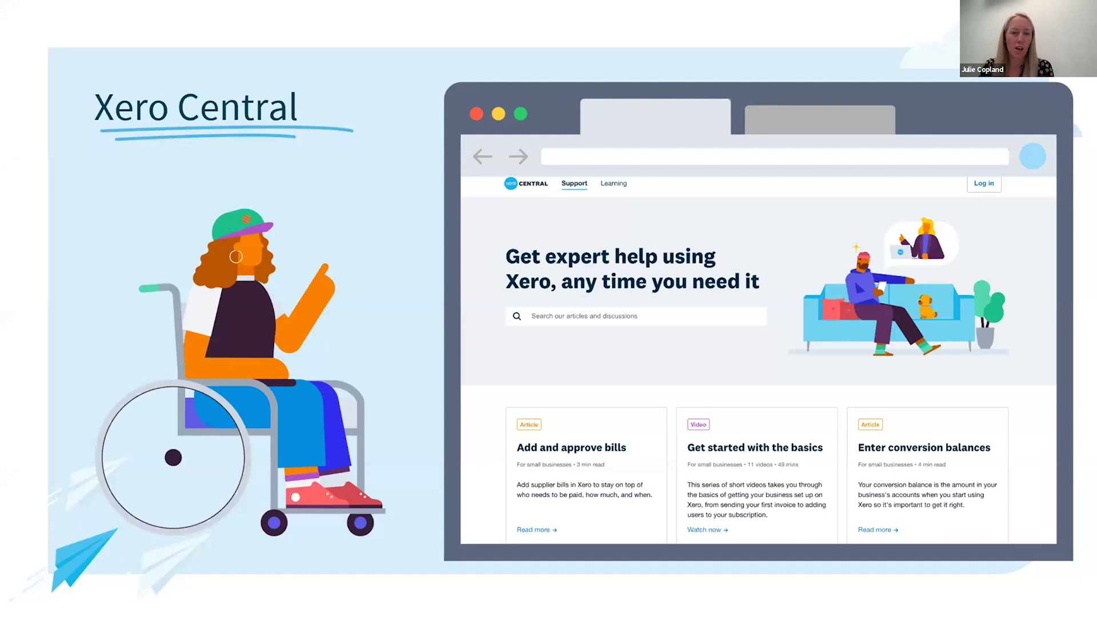
key(Right)
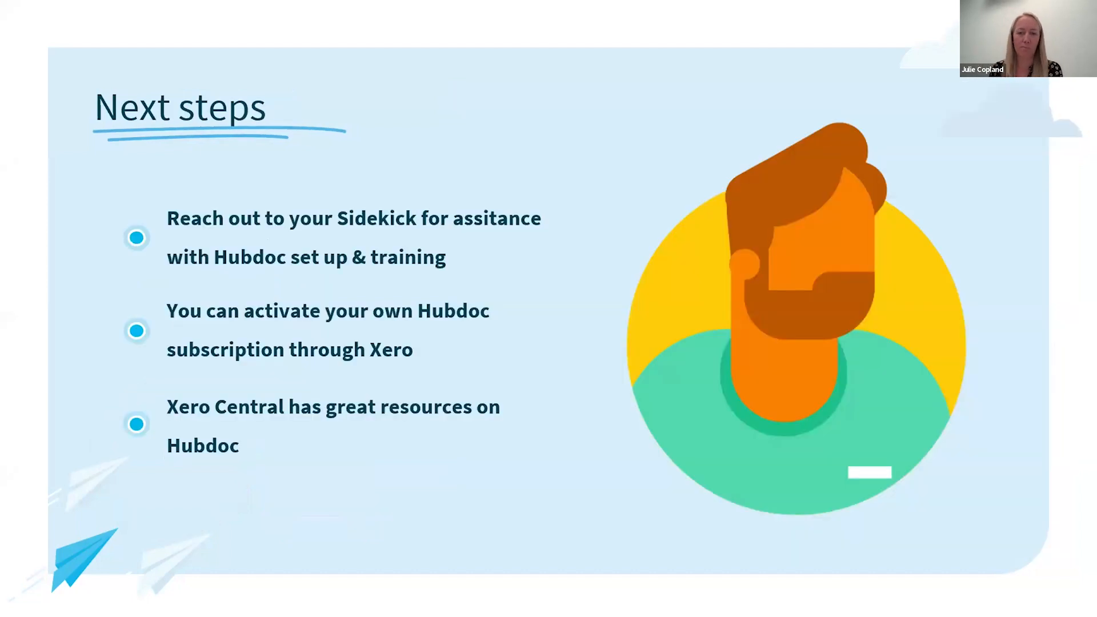